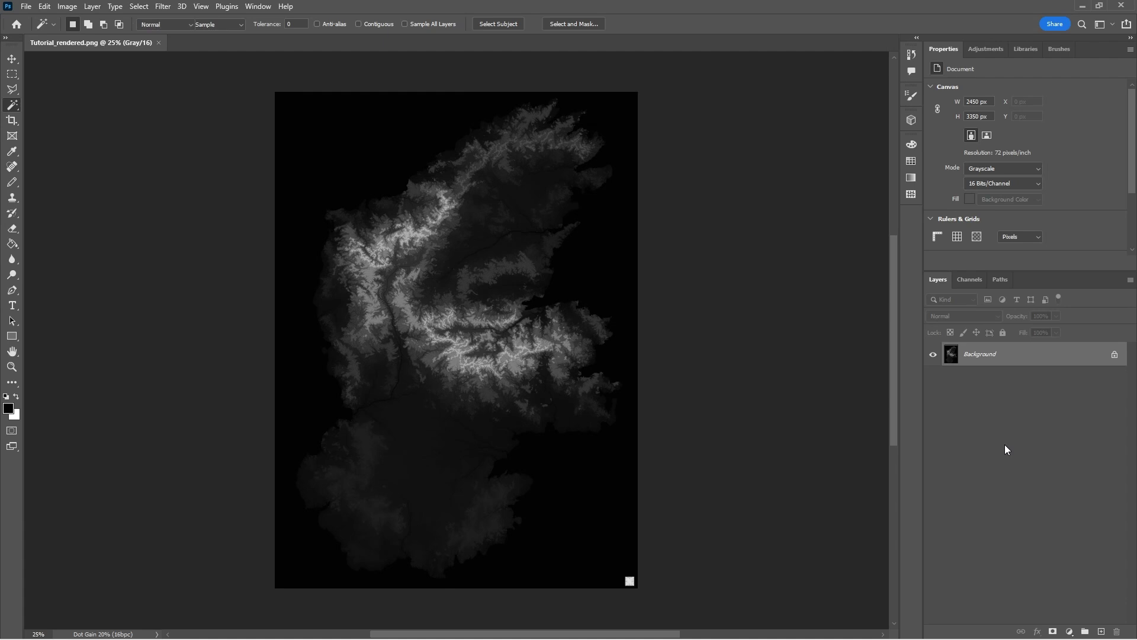
Step: Paint out the small white square in the map's bottom corner with black using the Pencil tool
{"action": "key", "text": "b"}
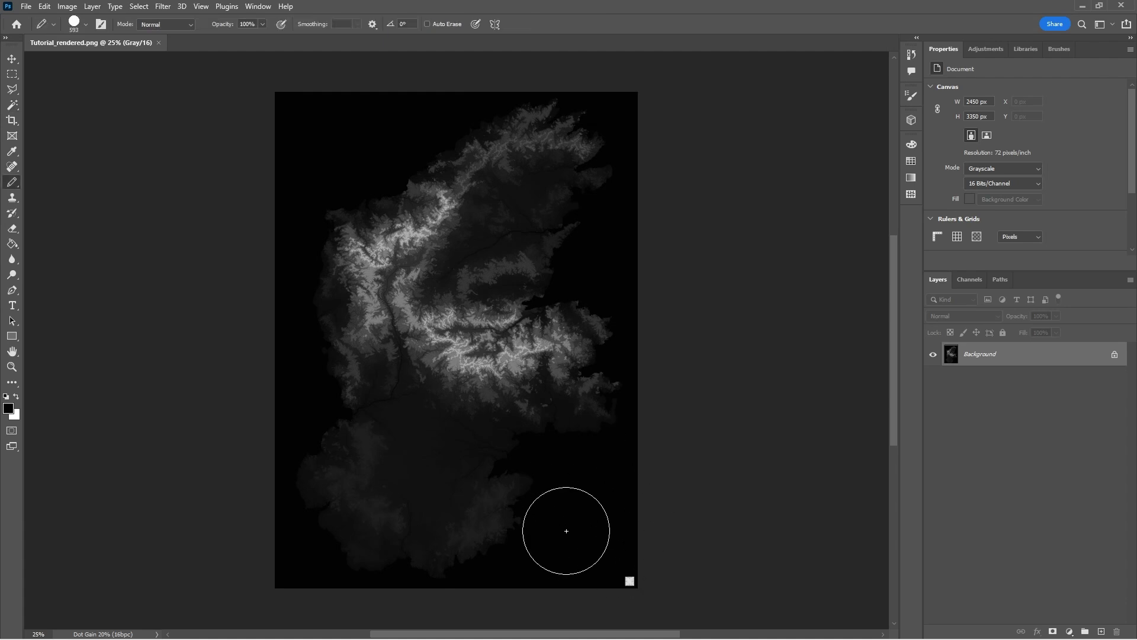
{"action": "left_click", "coordinate": [635, 568]}
Step: Select the black sea area with the Magic Wand, invert the selection and mask the layer to the landmass
{"action": "left_click", "coordinate": [16, 104]}
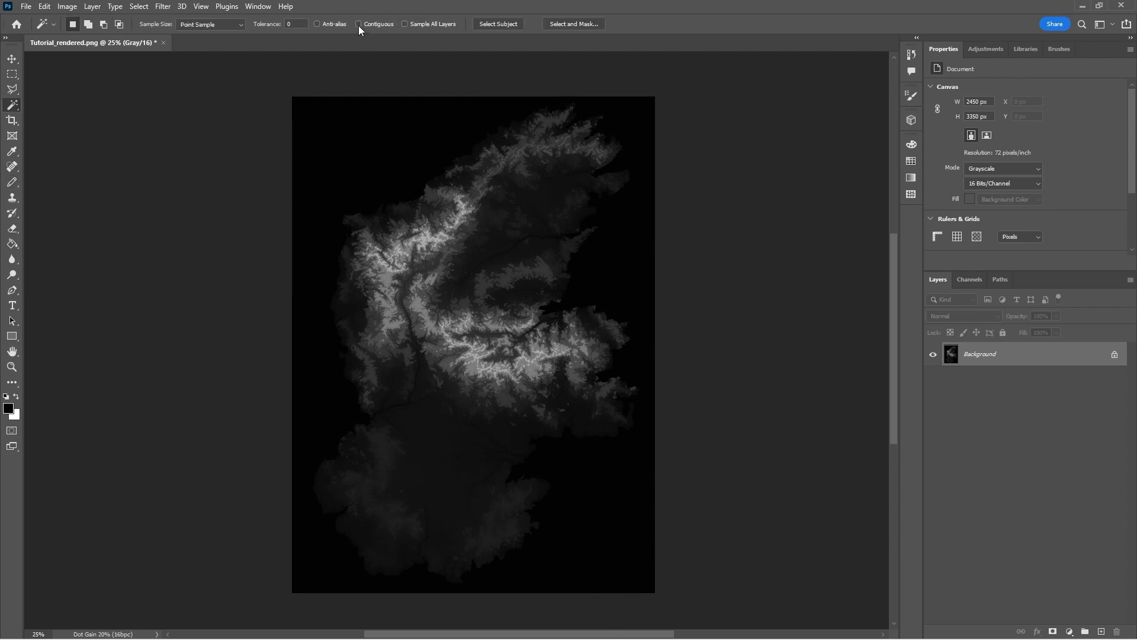
{"action": "left_click", "coordinate": [650, 482]}
{"action": "key", "text": "ctrl+shift+i"}
{"action": "left_click", "coordinate": [1052, 631]}
Step: Duplicate the masked Layer 0 and hide the original
{"action": "left_click", "coordinate": [951, 350]}
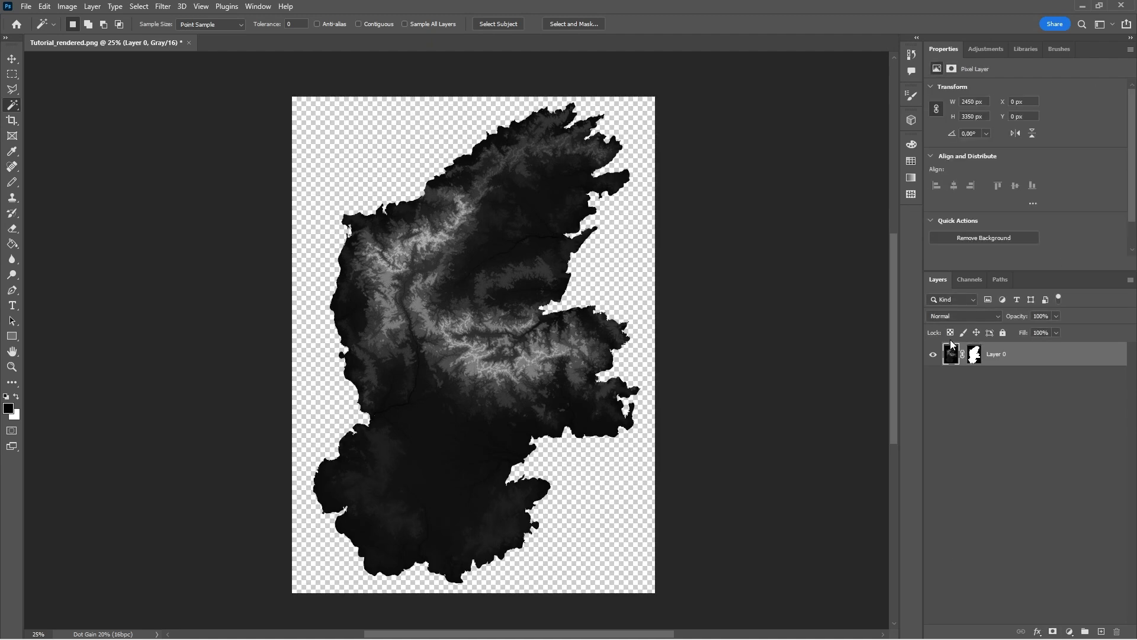
{"action": "key", "text": "ctrl+j"}
{"action": "left_click", "coordinate": [933, 378]}
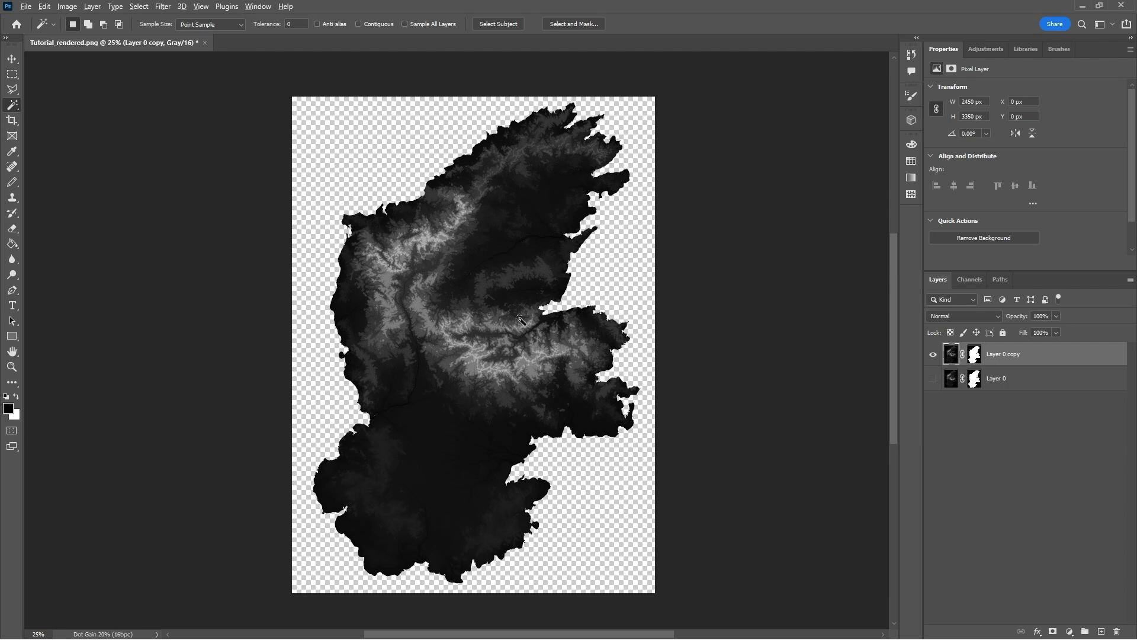
Step: Add a Posterize adjustment with 7 levels above the duplicated layer and inspect the resulting elevation bands
{"action": "left_click", "coordinate": [1069, 632]}
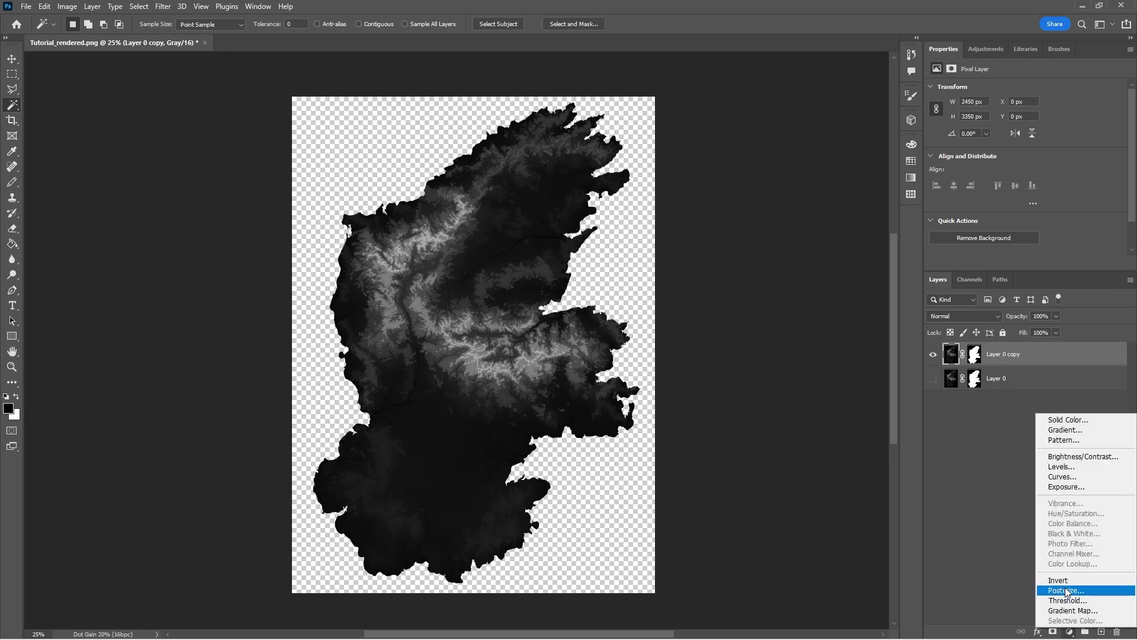
{"action": "left_click", "coordinate": [1069, 591]}
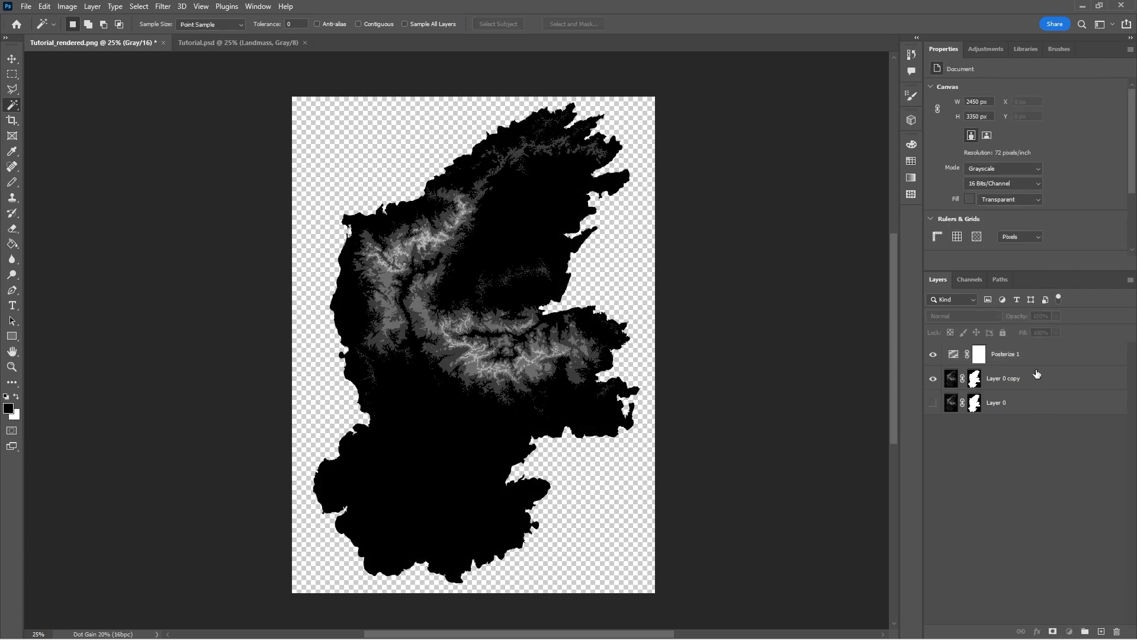
{"action": "left_click", "coordinate": [1036, 373]}
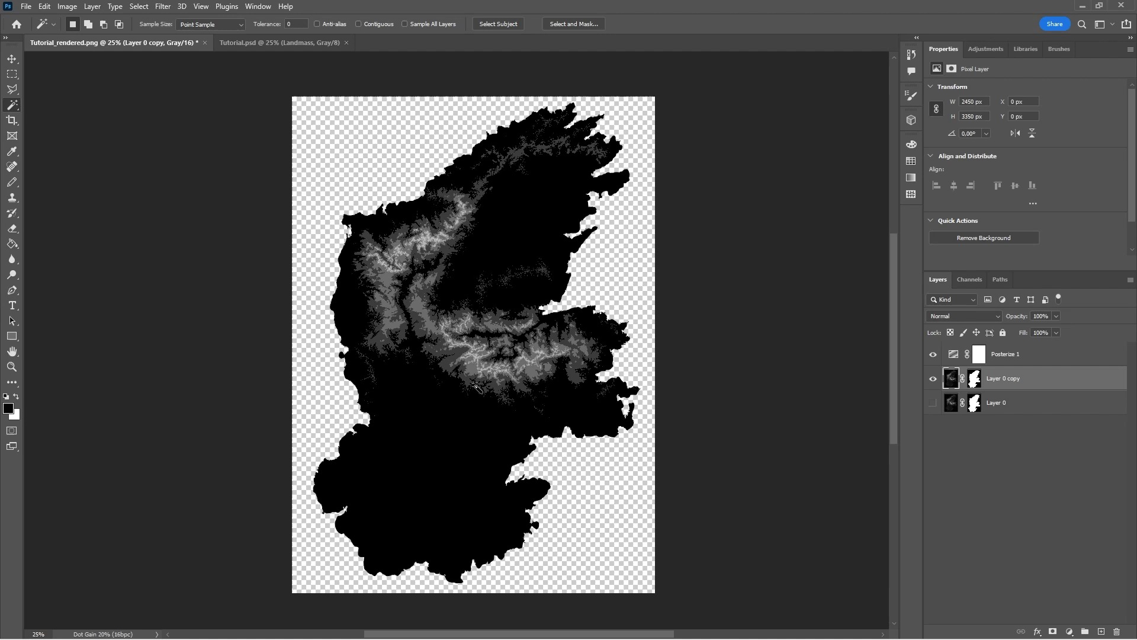
{"action": "key", "text": "z"}
{"action": "left_click_drag", "start_coordinate": [450, 379], "coordinate": [536, 496]}
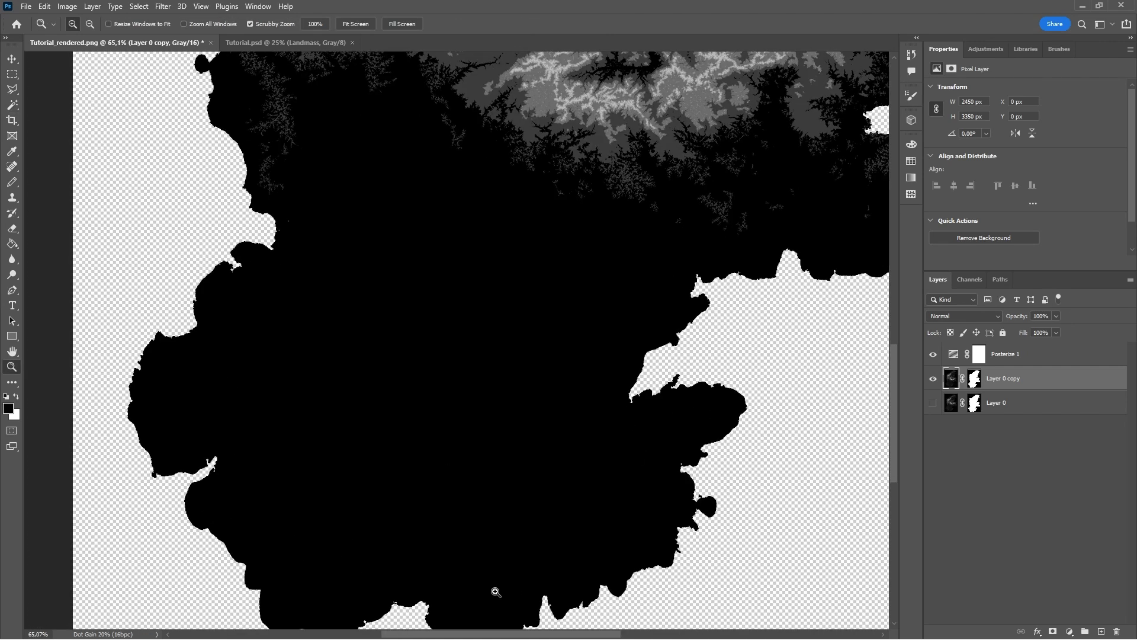
{"action": "left_click_drag", "start_coordinate": [618, 207], "coordinate": [623, 295]}
{"action": "key", "text": "ctrl+0"}
{"action": "left_click", "coordinate": [1019, 354]}
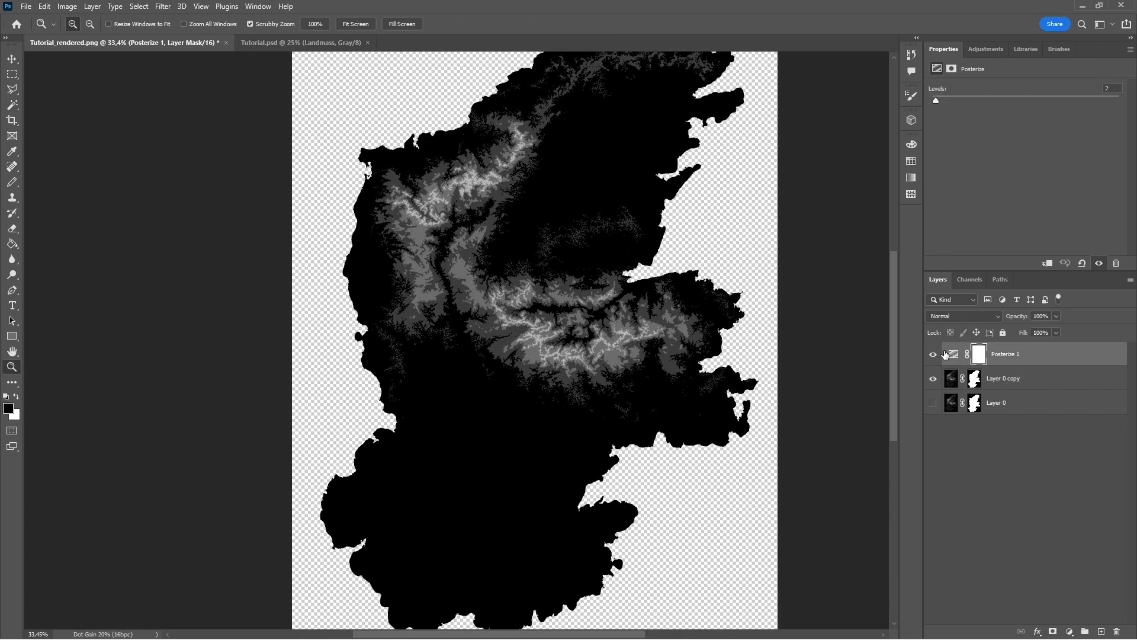
Step: Add a Curves adjustment directly above Layer 0 copy and reshape its curve to bring out more elevation bands
{"action": "left_click", "coordinate": [1019, 378]}
{"action": "left_click", "coordinate": [1070, 631]}
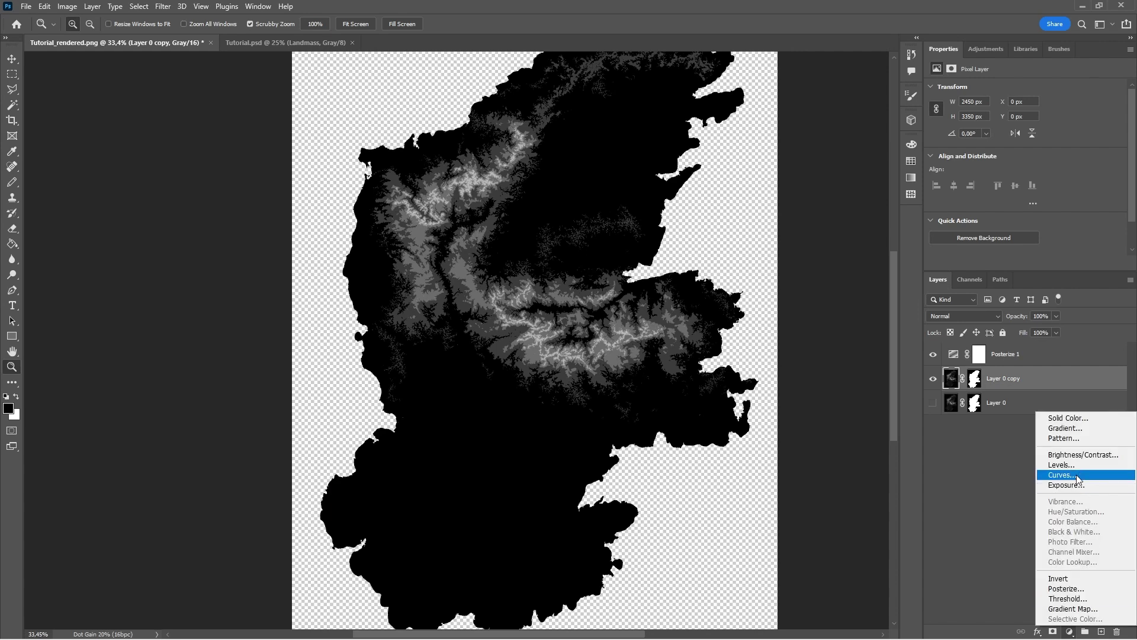
{"action": "left_click", "coordinate": [1076, 474]}
{"action": "left_click_drag", "start_coordinate": [1088, 140], "coordinate": [1090, 178]}
{"action": "key", "text": "Delete"}
{"action": "key", "text": "ctrl+z"}
{"action": "mouse_move", "coordinate": [1049, 224]}
{"action": "left_mouse_down"}
{"action": "mouse_move", "coordinate": [1044, 236]}
{"action": "mouse_move", "coordinate": [1060, 207]}
{"action": "left_mouse_up"}
Step: Add a Levels adjustment between Curves 1 and Posterize 1 with the midtone input at 0.74
{"action": "left_click", "coordinate": [1070, 632]}
{"action": "left_click_drag", "start_coordinate": [512, 231], "coordinate": [515, 259]}
{"action": "left_click", "coordinate": [1048, 467]}
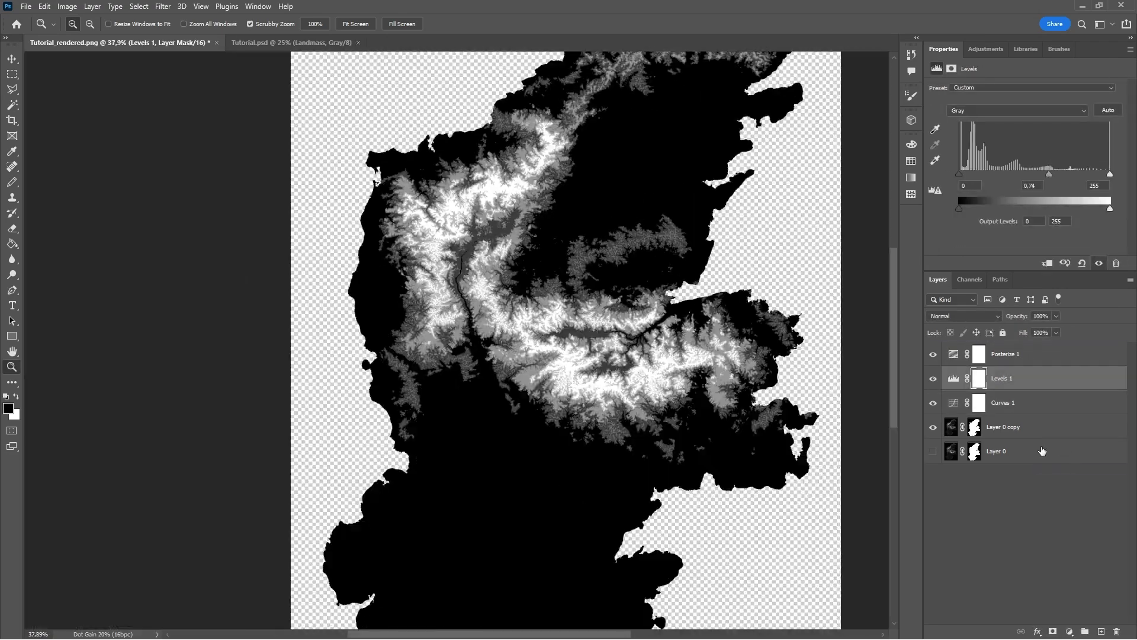
Step: Refine the Curves 1 curve to reveal the lowland relief, moving its low-end point to input 96, output 85
{"action": "left_click", "coordinate": [1007, 402]}
{"action": "left_click_drag", "start_coordinate": [1087, 166], "coordinate": [1069, 180]}
{"action": "scroll", "coordinate": [1084, 207], "scroll_direction": "down", "scroll_amount": 3}
{"action": "scroll", "coordinate": [1067, 178], "scroll_direction": "up", "scroll_amount": 3}
{"action": "scroll", "coordinate": [1069, 195], "scroll_direction": "down", "scroll_amount": 2}
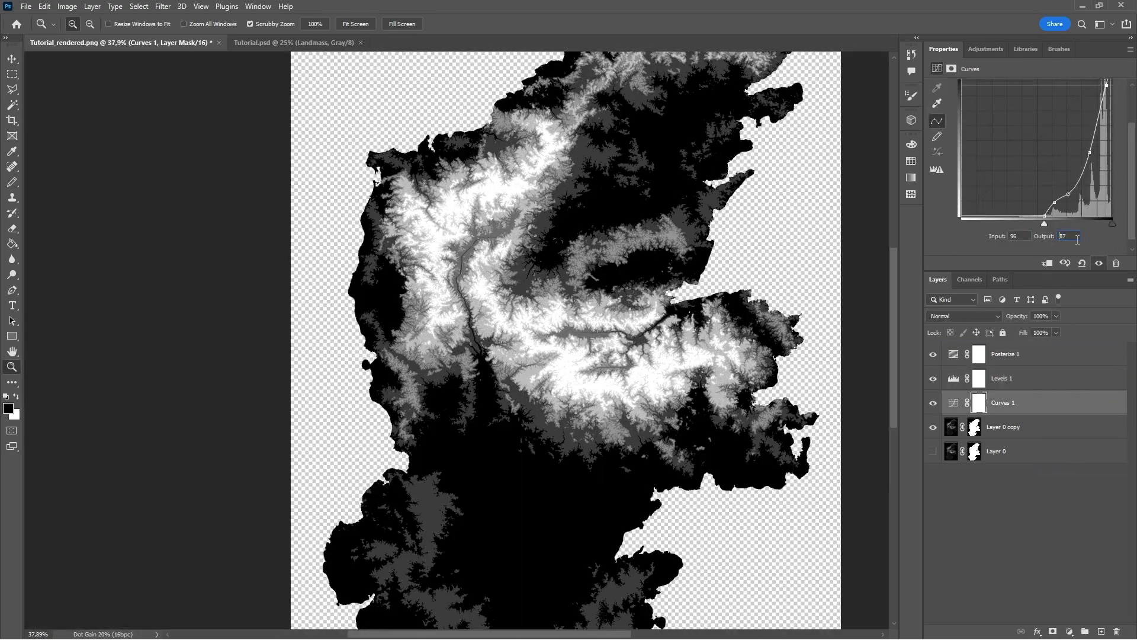
{"action": "left_click_drag", "start_coordinate": [1105, 84], "coordinate": [1106, 92]}
{"action": "left_click_drag", "start_coordinate": [565, 356], "coordinate": [543, 251]}
{"action": "left_click_drag", "start_coordinate": [1106, 91], "coordinate": [1107, 88]}
{"action": "left_click_drag", "start_coordinate": [616, 280], "coordinate": [648, 258]}
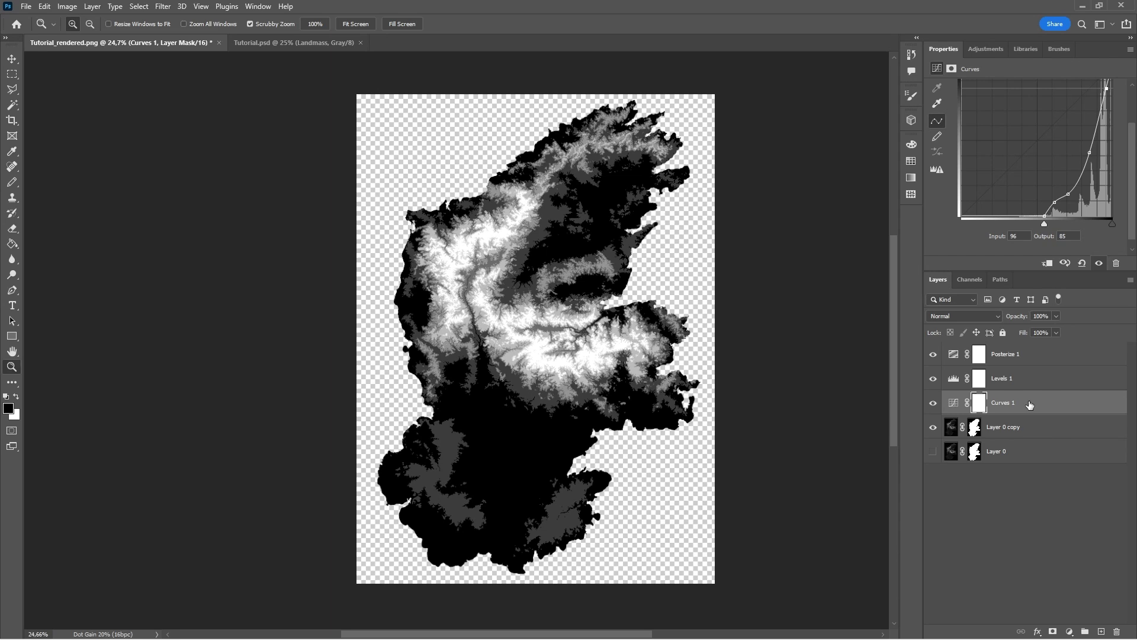
Step: Duplicate Layer 0 copy and group the duplicate with the Curves, Levels and Posterize adjustments
{"action": "left_click", "coordinate": [1051, 425]}
{"action": "left_click", "coordinate": [1033, 358], "text": "shift"}
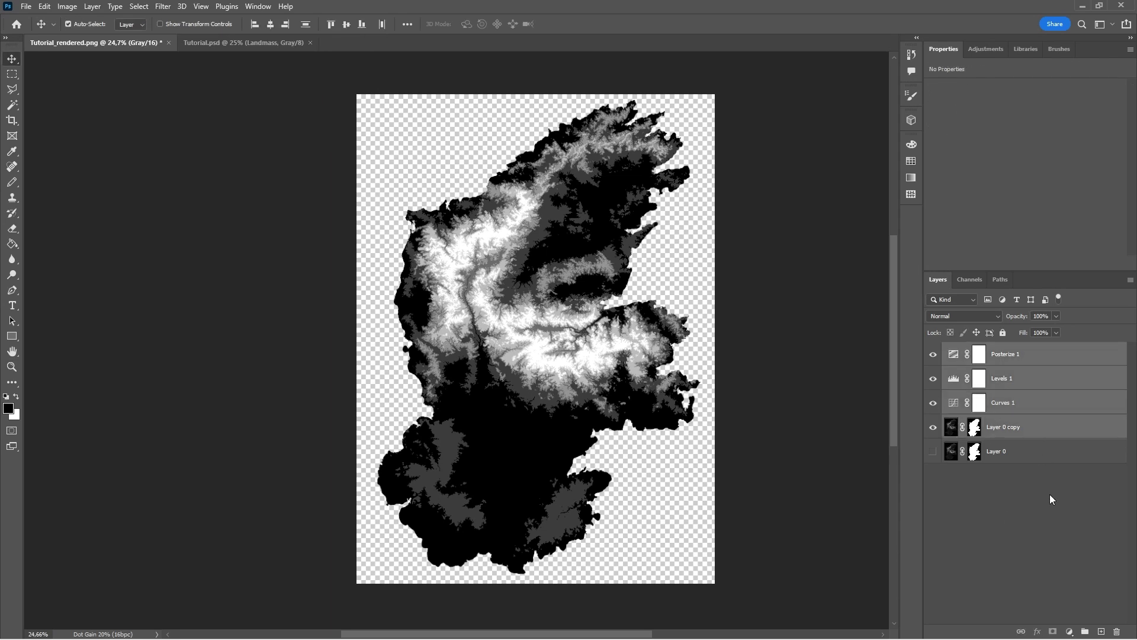
{"action": "left_click", "coordinate": [1052, 429]}
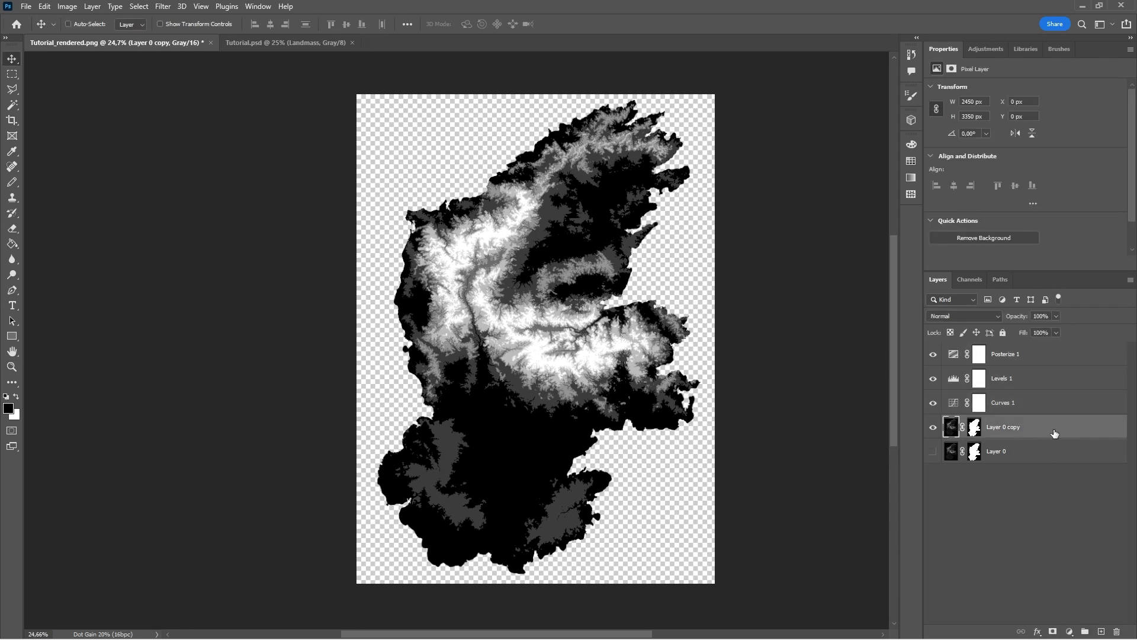
{"action": "key", "text": "ctrl+j"}
{"action": "key", "text": "alt+shift+period"}
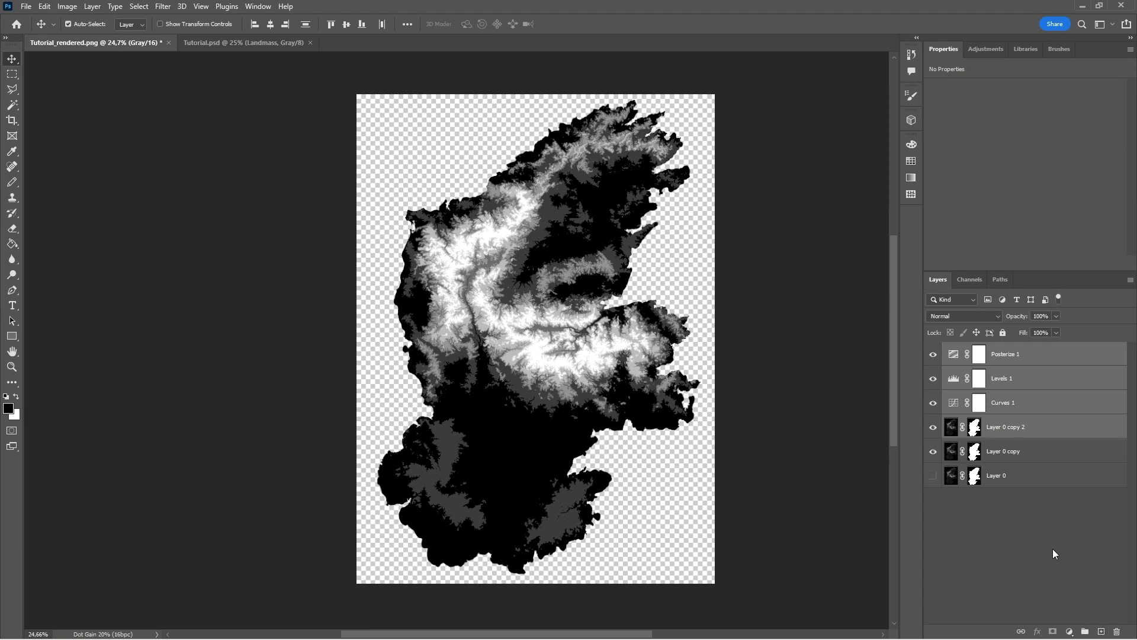
{"action": "left_click", "coordinate": [1085, 632]}
Step: Move the landmass mask from Layer 0 copy 2 onto the new group and rename the group Topography
{"action": "left_click", "coordinate": [947, 351]}
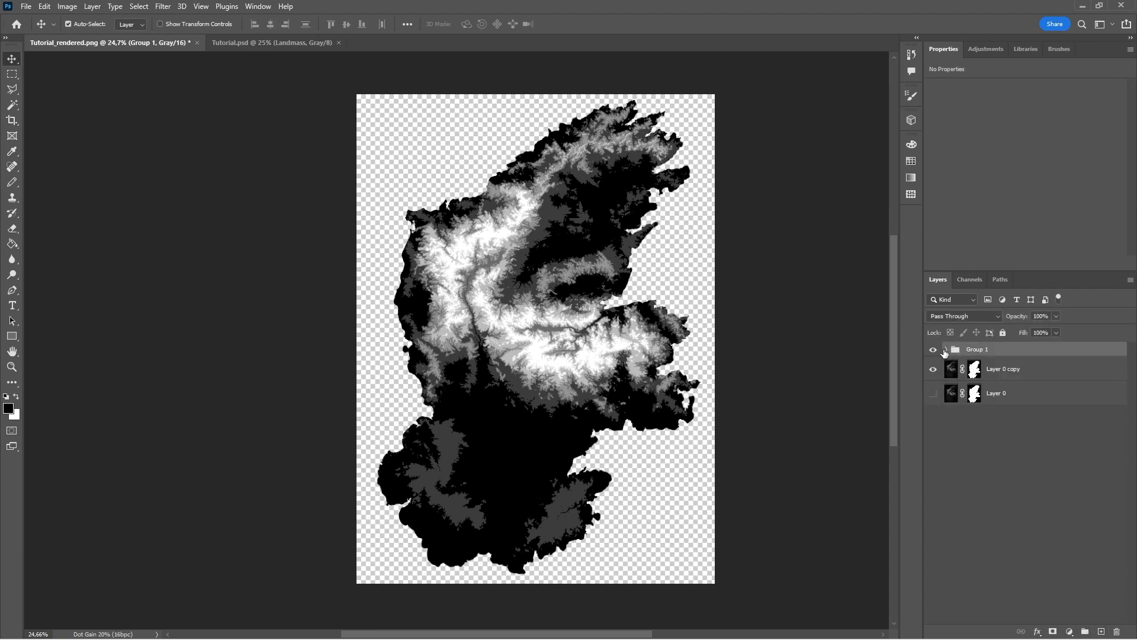
{"action": "left_click", "coordinate": [946, 351]}
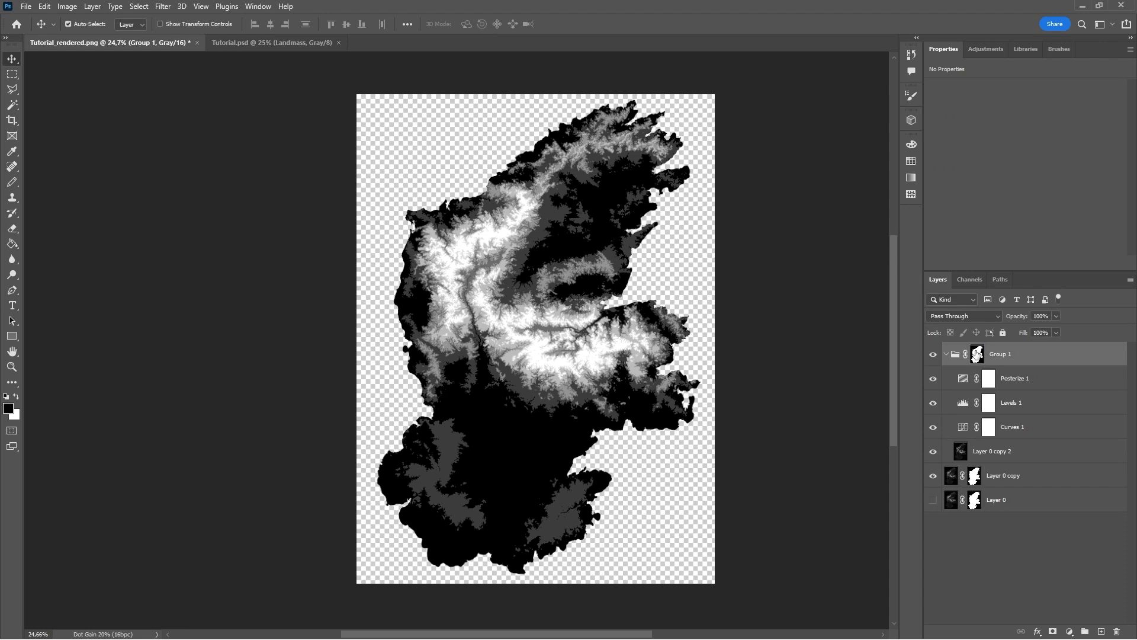
{"action": "left_click", "coordinate": [946, 355]}
{"action": "double_click", "coordinate": [1001, 354]}
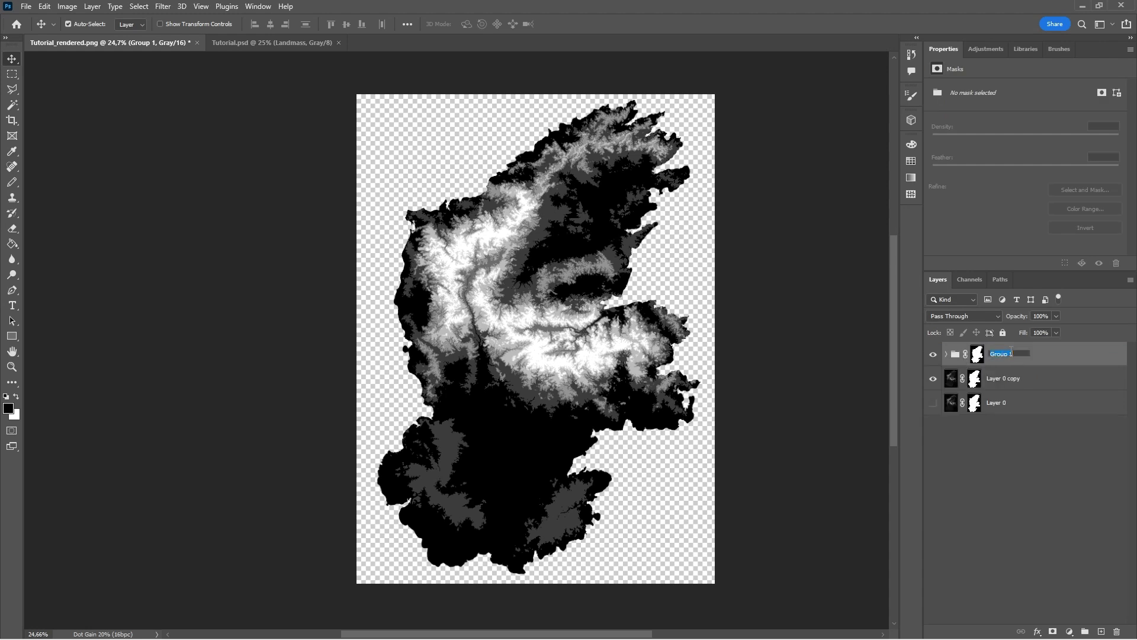
{"action": "type", "text": "Topography"}
{"action": "key", "text": "Return"}
Step: Place Layer 0 copy above the Topography group and apply a Gaussian Blur with a 0.7 pixel radius
{"action": "left_click_drag", "start_coordinate": [1045, 379], "coordinate": [1032, 346]}
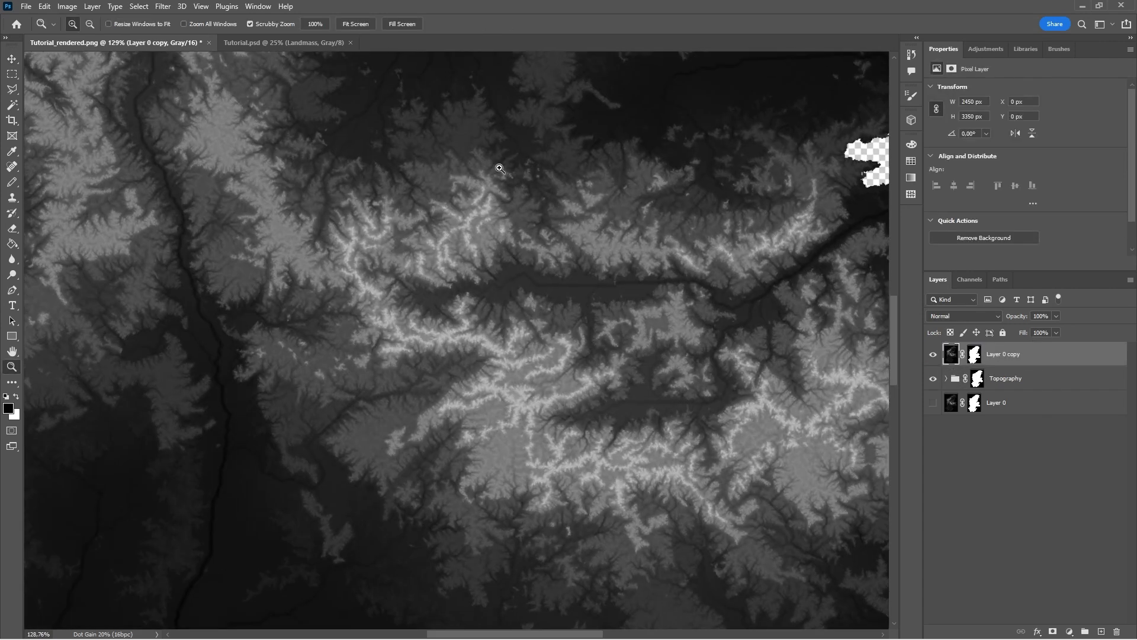
{"action": "left_click", "coordinate": [162, 6]}
{"action": "mouse_move", "coordinate": [196, 157]}
{"action": "left_click", "coordinate": [365, 204]}
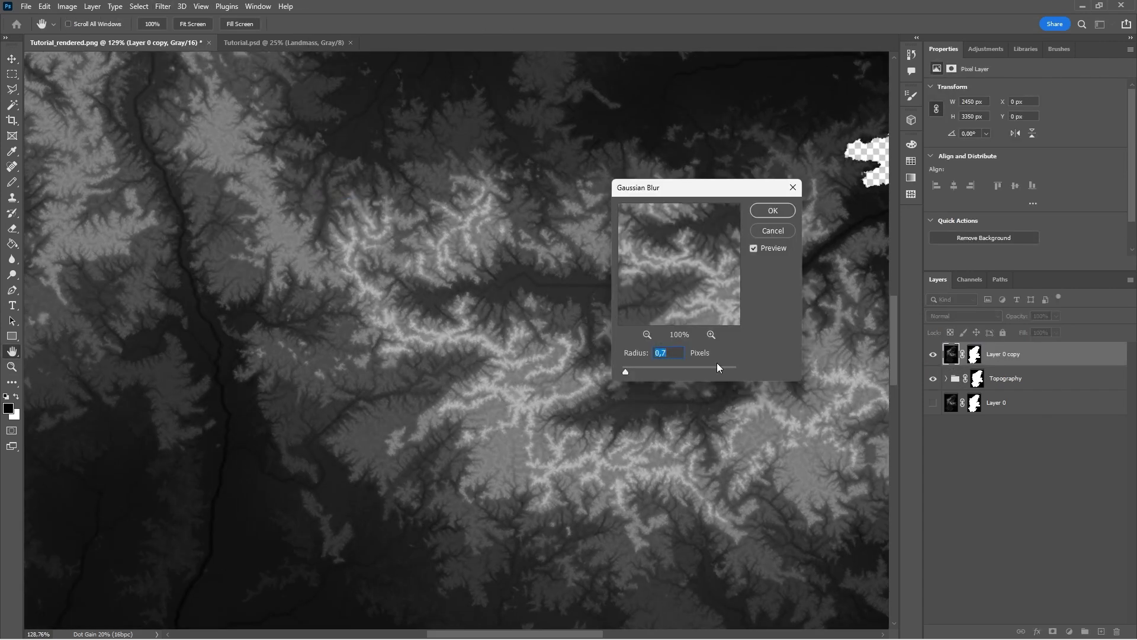
{"action": "key", "text": "Return"}
{"action": "right_click", "coordinate": [685, 342]}
{"action": "key", "text": "Escape"}
Step: Invert the tones of Layer 0 copy
{"action": "left_click", "coordinate": [170, 7]}
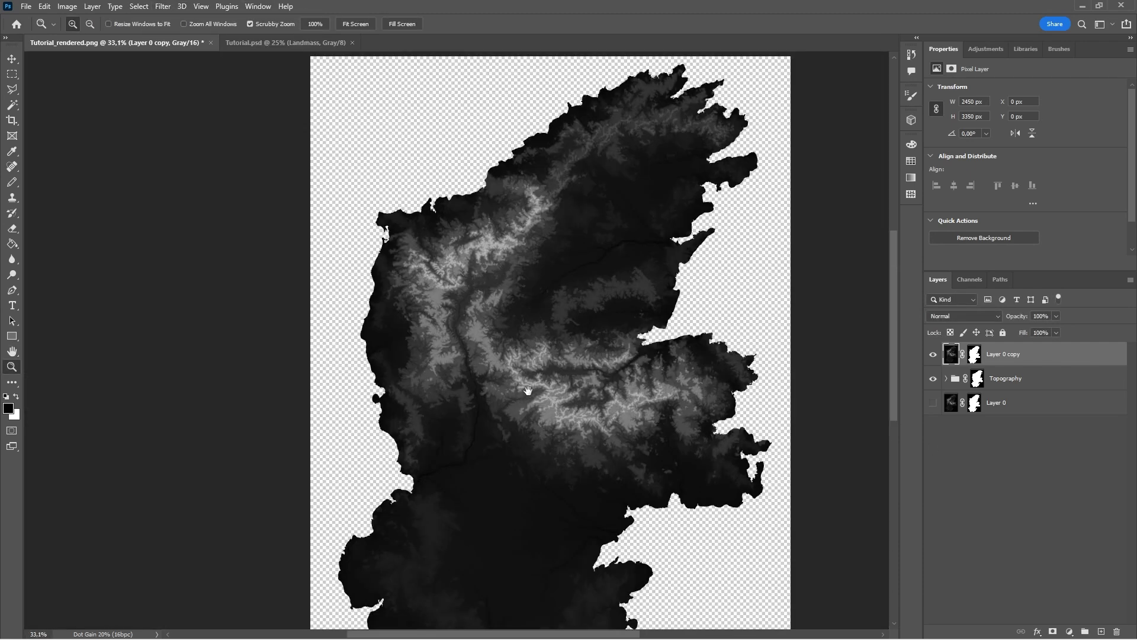
{"action": "left_click_drag", "start_coordinate": [528, 390], "coordinate": [507, 344]}
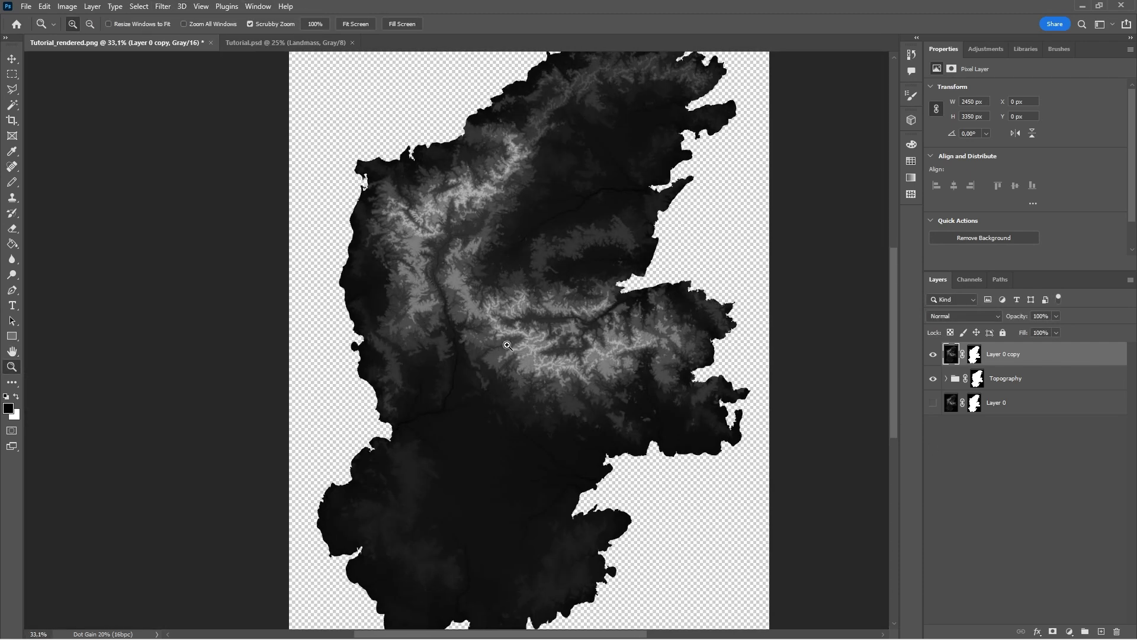
{"action": "key", "text": "ctrl+i"}
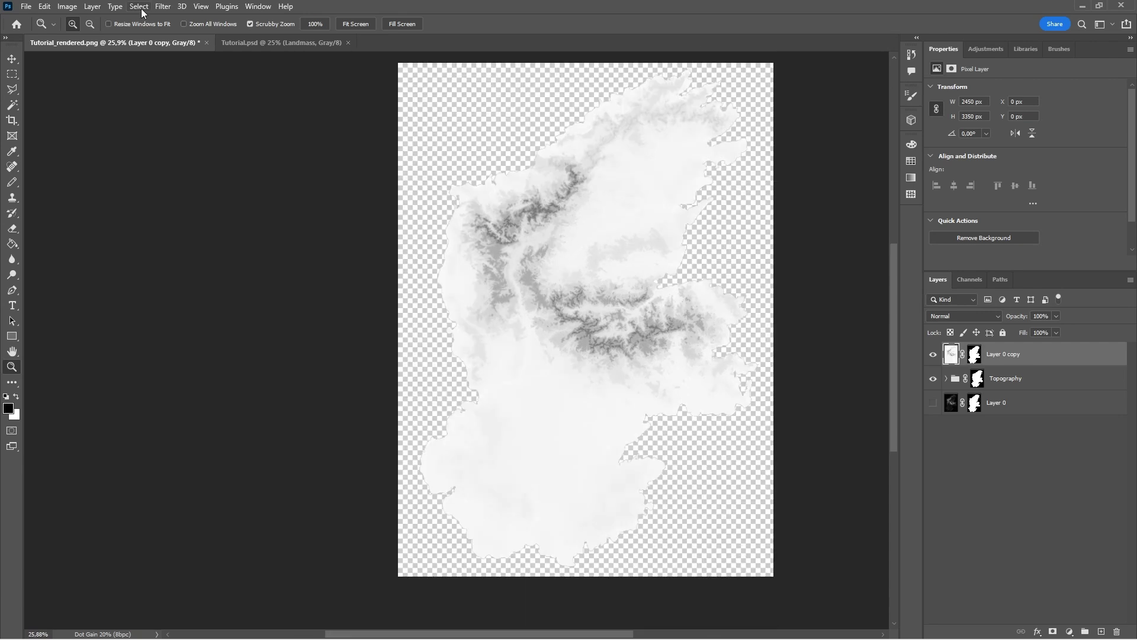
Step: Try the Emboss filter on the inverted Layer 0 copy with a height of 3 pixels
{"action": "left_click", "coordinate": [141, 6]}
{"action": "mouse_move", "coordinate": [162, 6]}
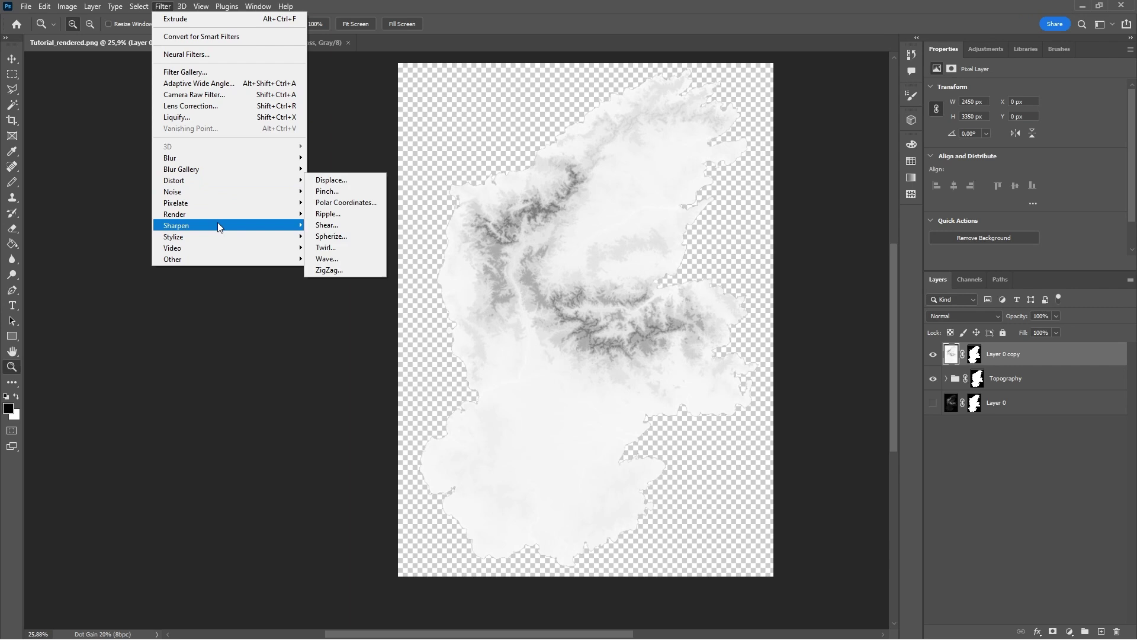
{"action": "mouse_move", "coordinate": [218, 239]}
{"action": "left_click", "coordinate": [336, 242]}
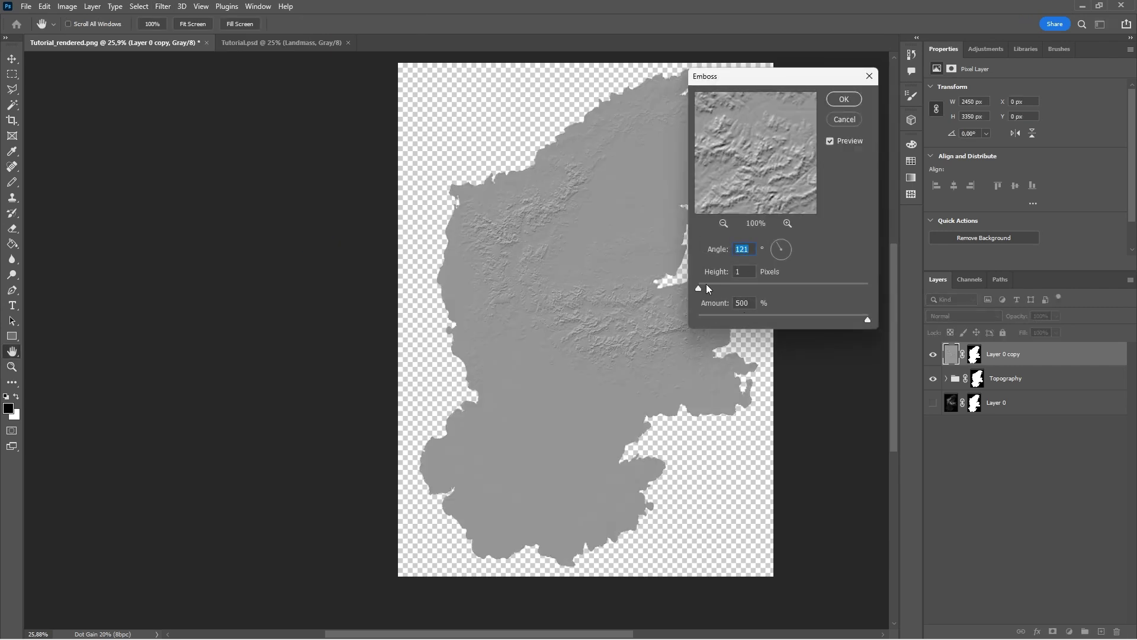
{"action": "double_click", "coordinate": [740, 273]}
{"action": "type", "text": "3"}
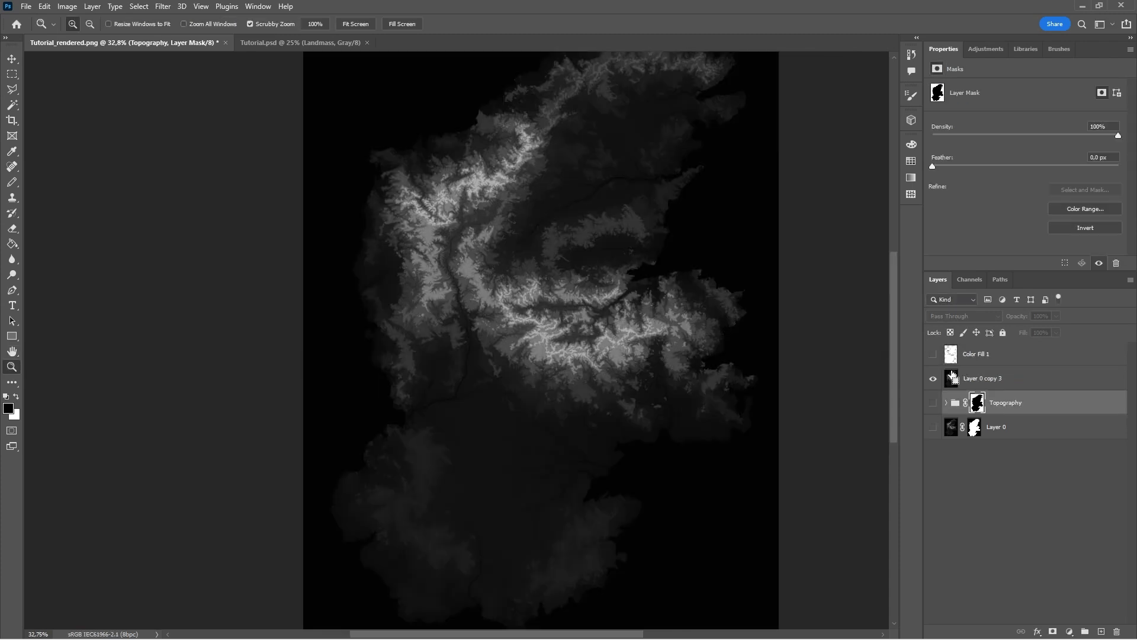
Step: Invert the tones of the unmasked Layer 0 copy 3
{"action": "left_click", "coordinate": [950, 379]}
{"action": "key", "text": "ctrl+i"}
{"action": "left_click_drag", "start_coordinate": [465, 249], "coordinate": [452, 229]}
{"action": "left_click_drag", "start_coordinate": [324, 134], "coordinate": [298, 162]}
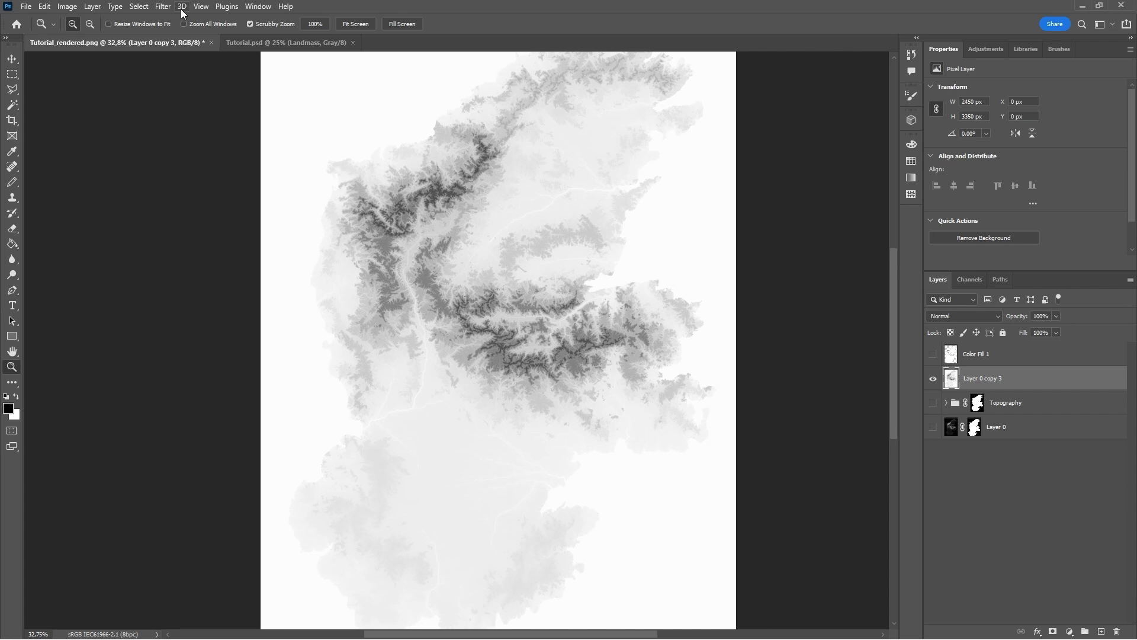
Step: Apply a Gaussian Blur to the inverted Layer 0 copy 3
{"action": "left_click", "coordinate": [167, 6]}
{"action": "mouse_move", "coordinate": [190, 155]}
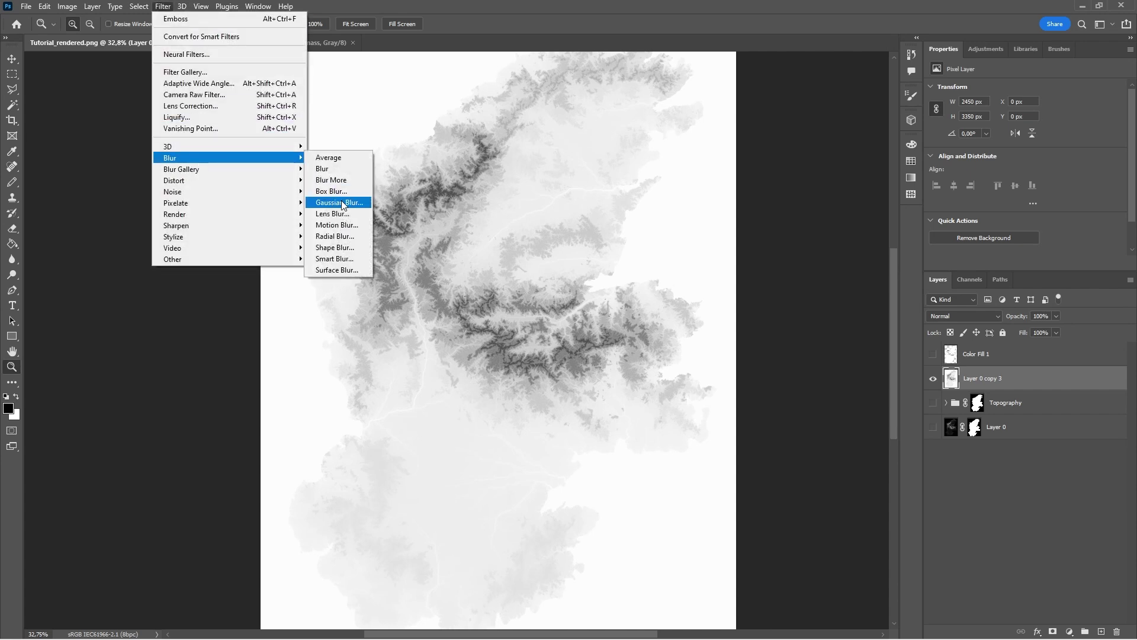
{"action": "left_click", "coordinate": [330, 203]}
{"action": "left_click", "coordinate": [773, 210]}
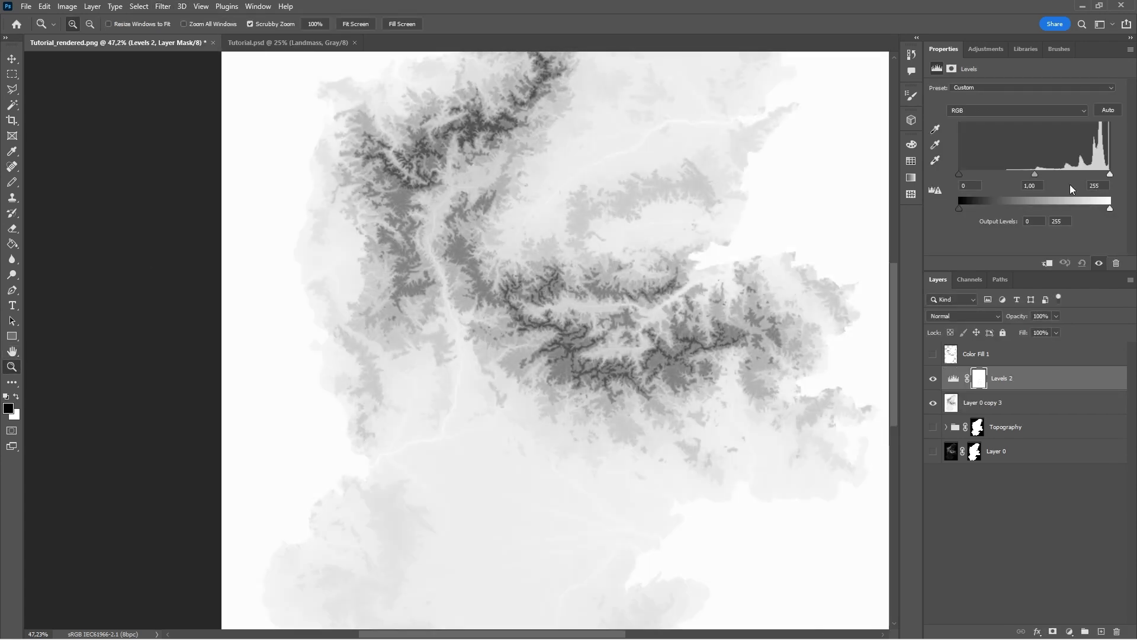
Step: Raise the Levels 2 black input to 184 and merge the adjustment with Layer 0 copy 3
{"action": "left_click_drag", "start_coordinate": [1007, 174], "coordinate": [1079, 172]}
{"action": "left_click", "coordinate": [1031, 397], "text": "shift"}
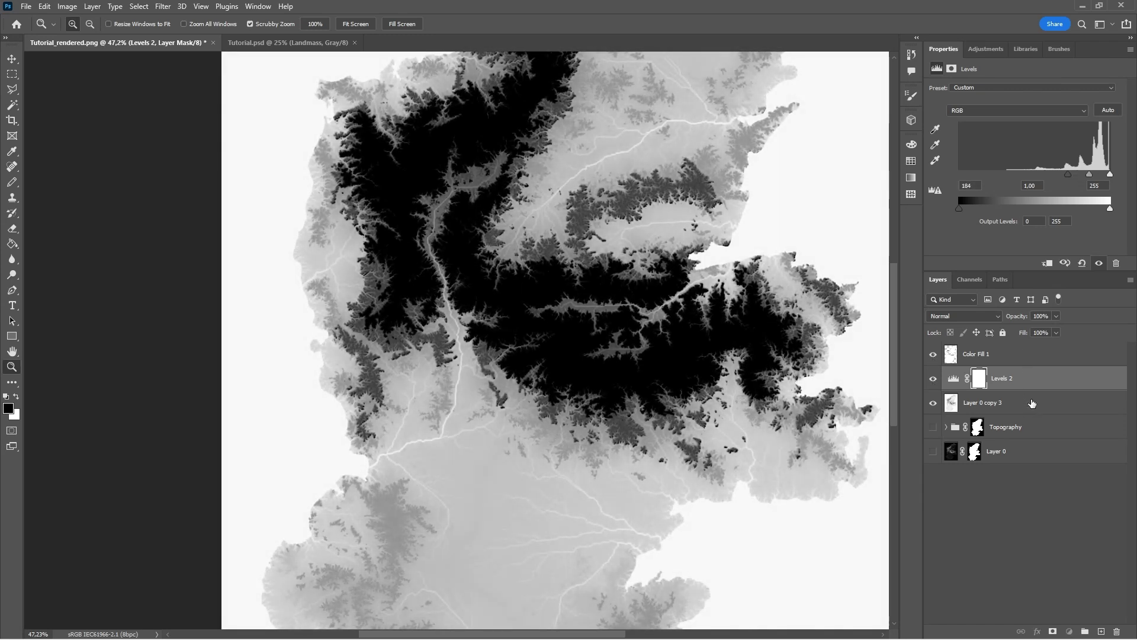
{"action": "right_click", "coordinate": [984, 410]}
{"action": "left_click", "coordinate": [933, 489]}
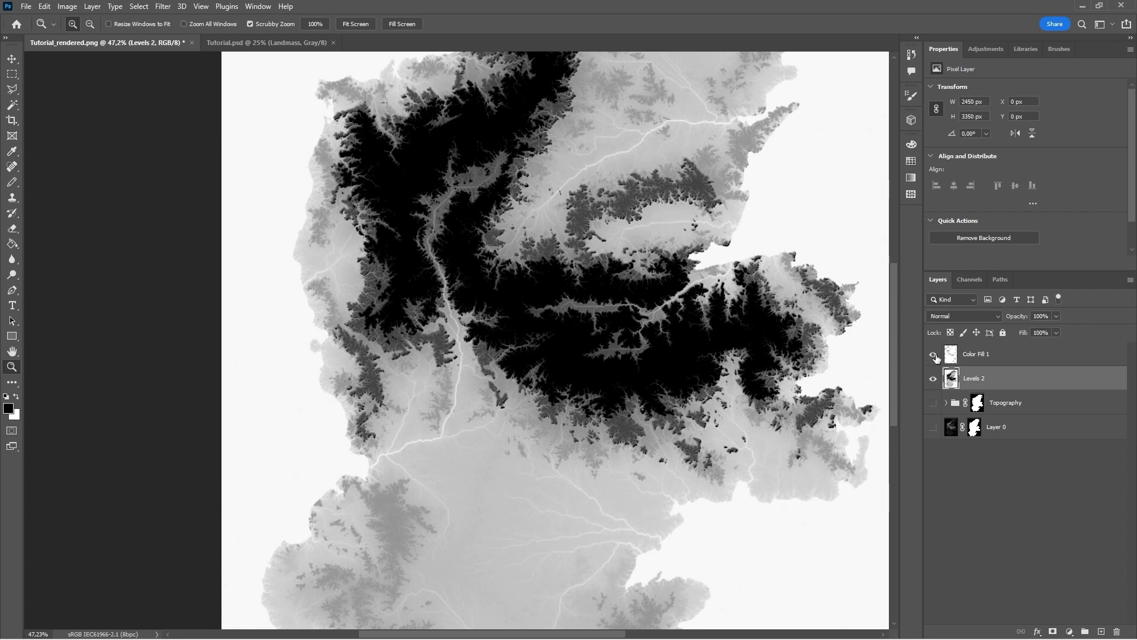
Step: Emboss the merged Levels 2 layer with angle 121°, height 3 pixels and amount 200%
{"action": "scroll", "coordinate": [533, 297], "scroll_direction": "up", "scroll_amount": 2}
{"action": "left_click", "coordinate": [163, 6]}
{"action": "mouse_move", "coordinate": [237, 236]}
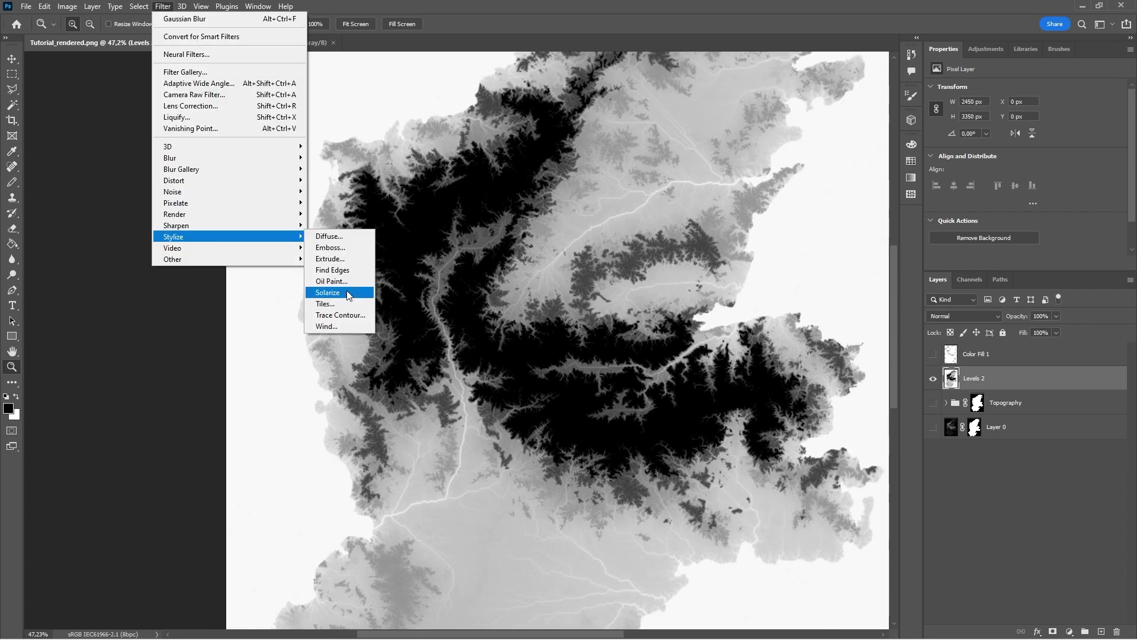
{"action": "left_click", "coordinate": [342, 249]}
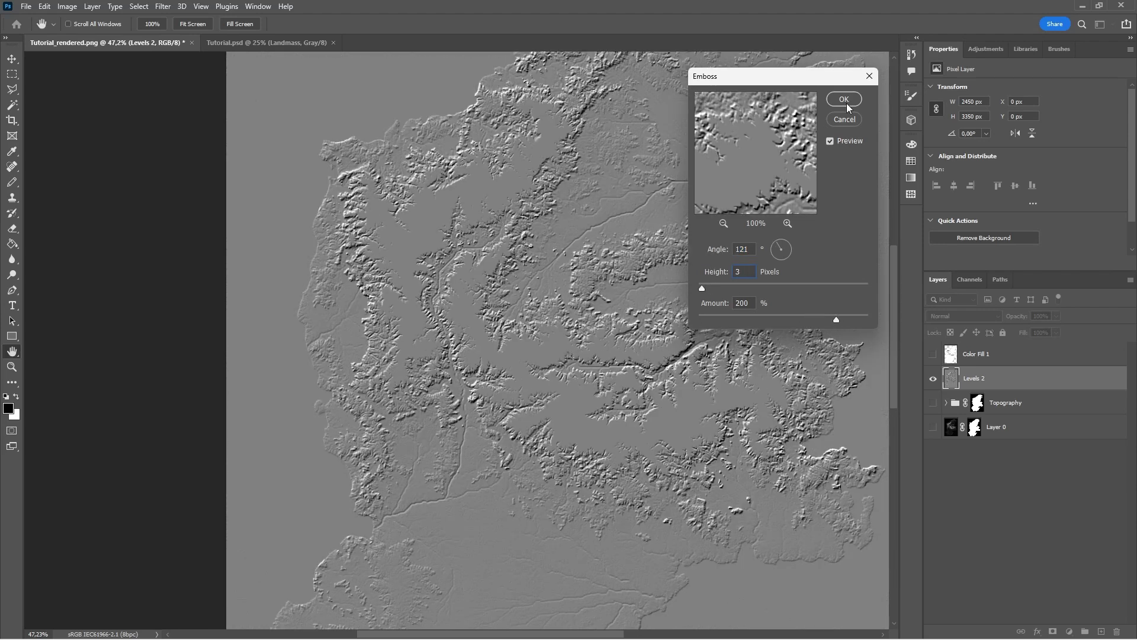
{"action": "left_click", "coordinate": [844, 99]}
{"action": "key", "text": "z"}
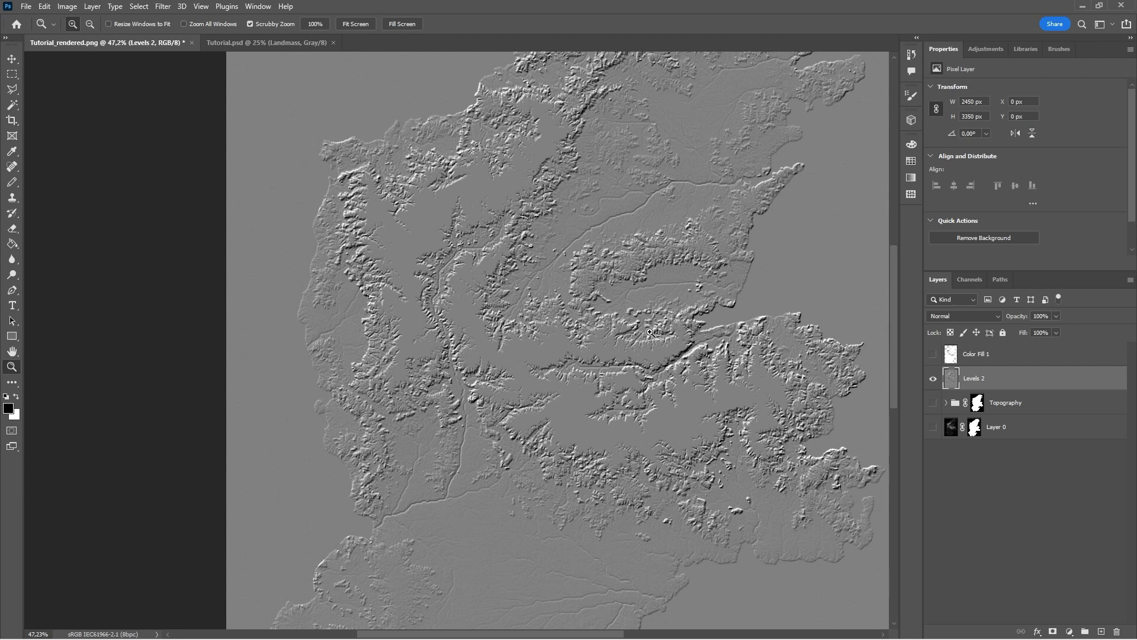
Step: Add a white Solid Color fill clipped to the embossed Levels 2 layer and blend it with Overlay
{"action": "scroll", "coordinate": [628, 332], "scroll_direction": "down", "scroll_amount": 2}
{"action": "scroll", "coordinate": [602, 332], "scroll_direction": "down", "scroll_amount": 3}
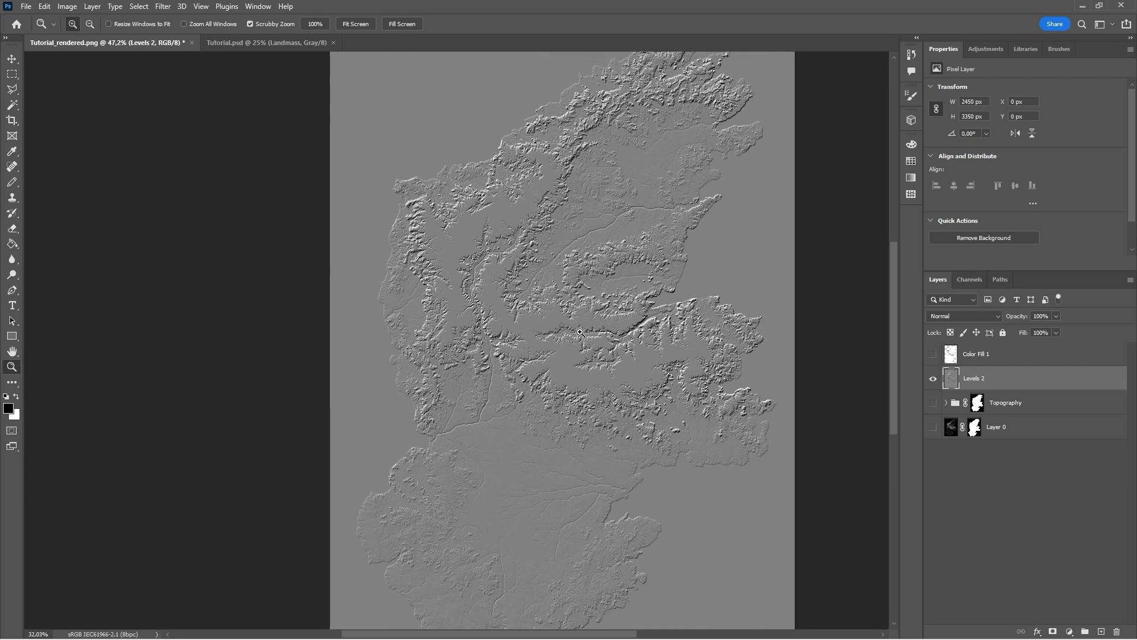
{"action": "left_click", "coordinate": [1070, 631]}
{"action": "left_click", "coordinate": [1069, 424]}
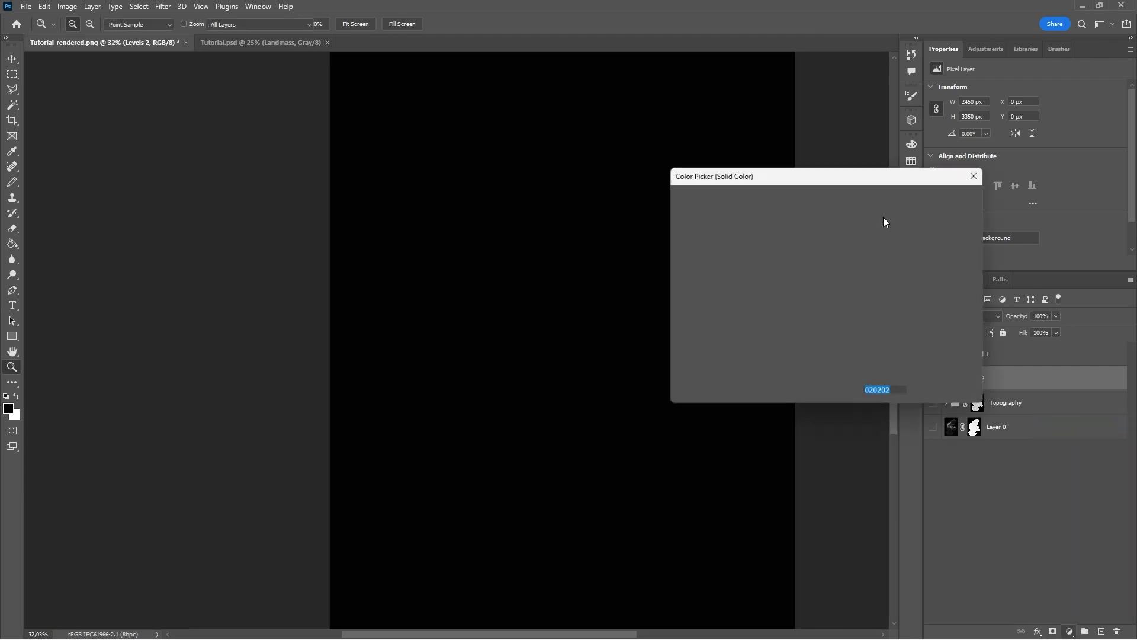
{"action": "key", "text": "Return"}
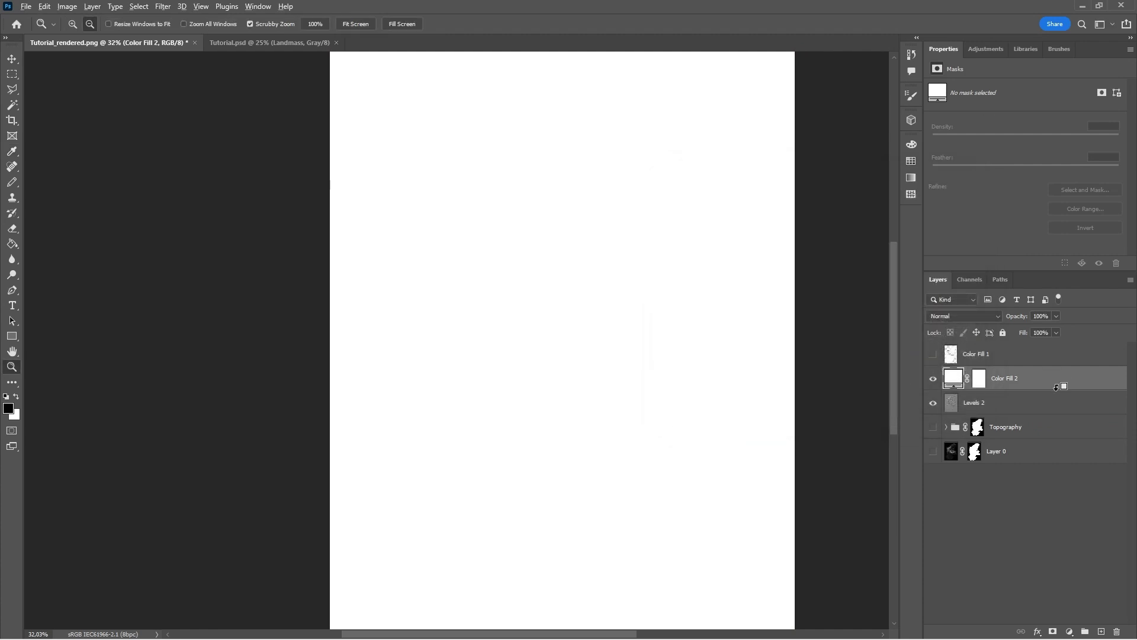
{"action": "left_click", "coordinate": [969, 316]}
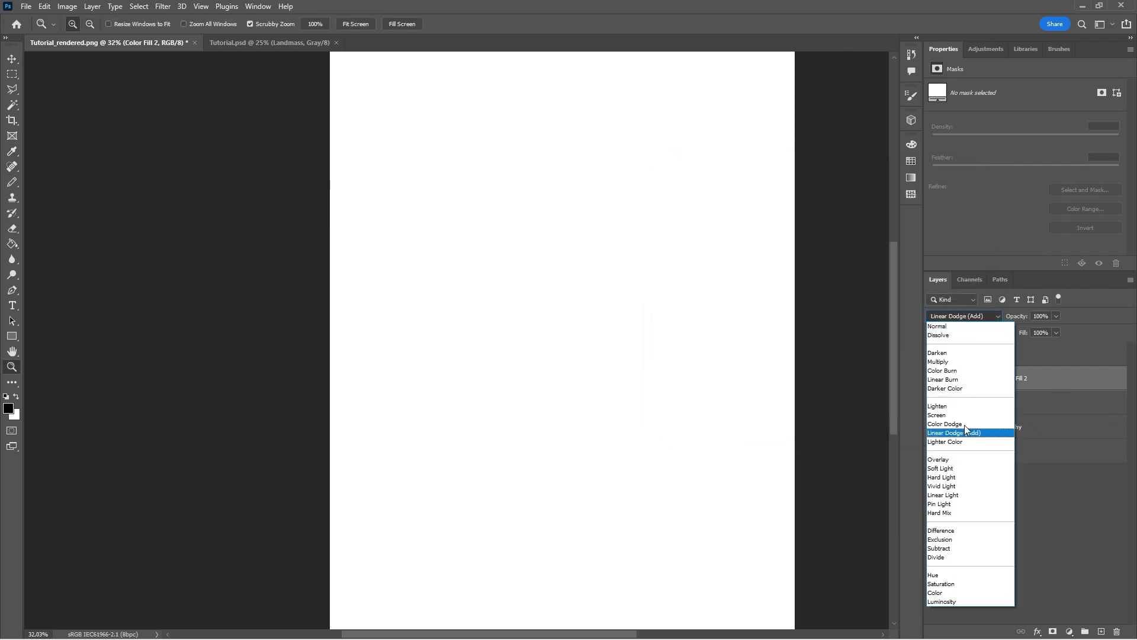
{"action": "left_click", "coordinate": [939, 459]}
{"action": "scroll", "coordinate": [648, 274], "scroll_direction": "down", "scroll_amount": 2}
{"action": "scroll", "coordinate": [648, 274], "scroll_direction": "up", "scroll_amount": 1}
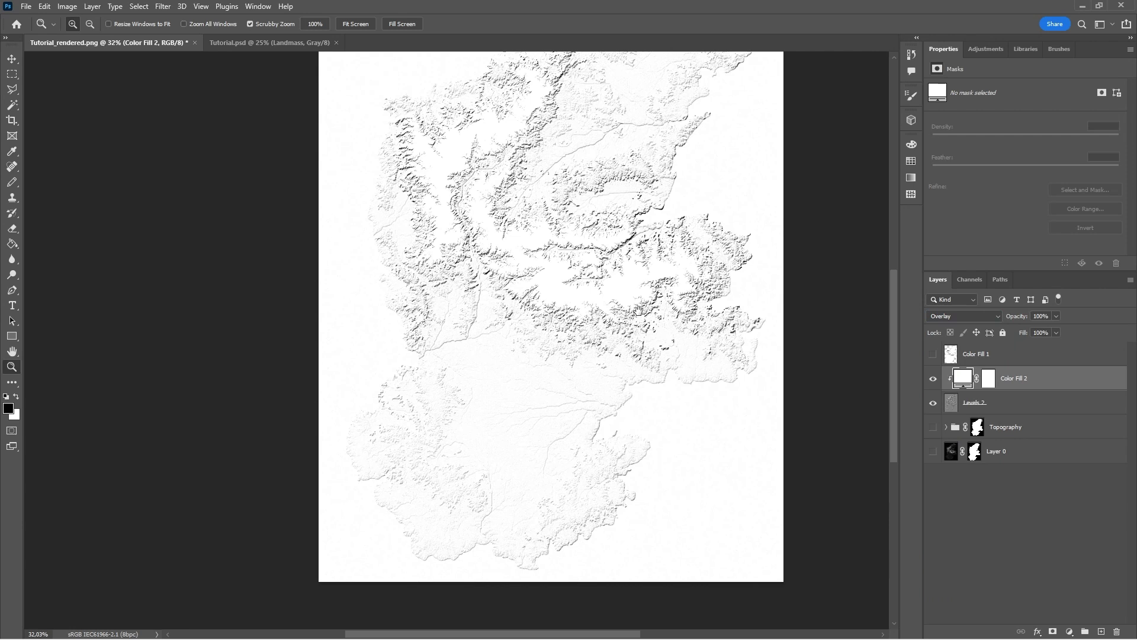
Step: Merge the white Color Fill 2 with the embossed Levels 2 layer
{"action": "left_click", "coordinate": [1082, 402], "text": "shift"}
{"action": "right_click", "coordinate": [1081, 402]}
{"action": "left_click", "coordinate": [949, 488]}
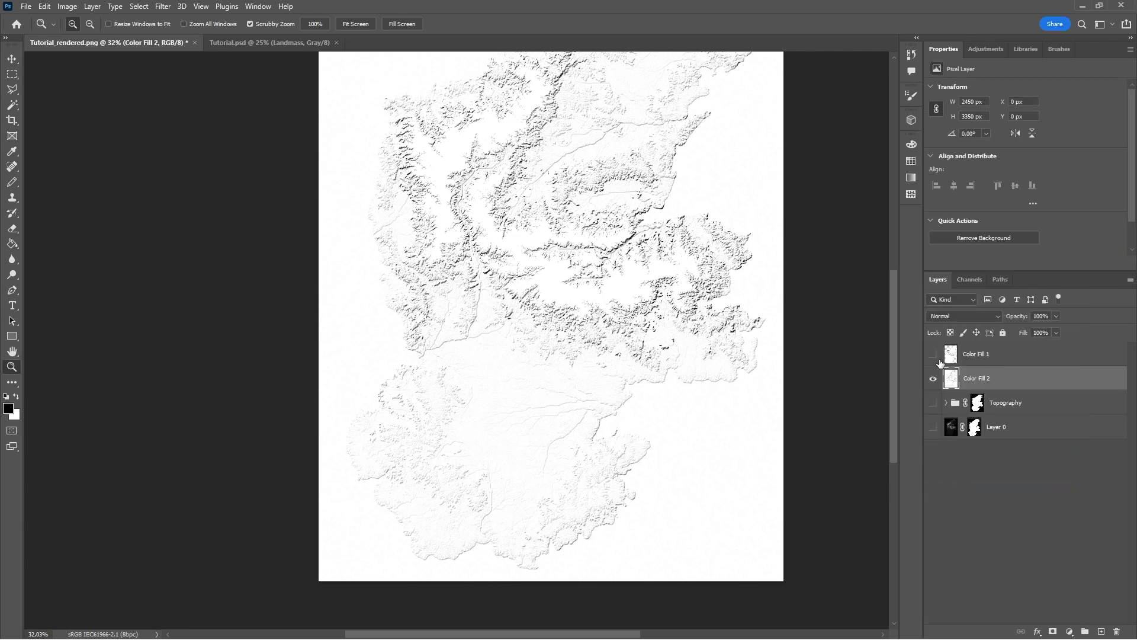
Step: Blend the merged Color Fill 2 with Linear Burn over the Topography and group it with Color Fill 1
{"action": "left_click", "coordinate": [963, 315]}
{"action": "left_click", "coordinate": [961, 379]}
{"action": "left_click", "coordinate": [977, 503]}
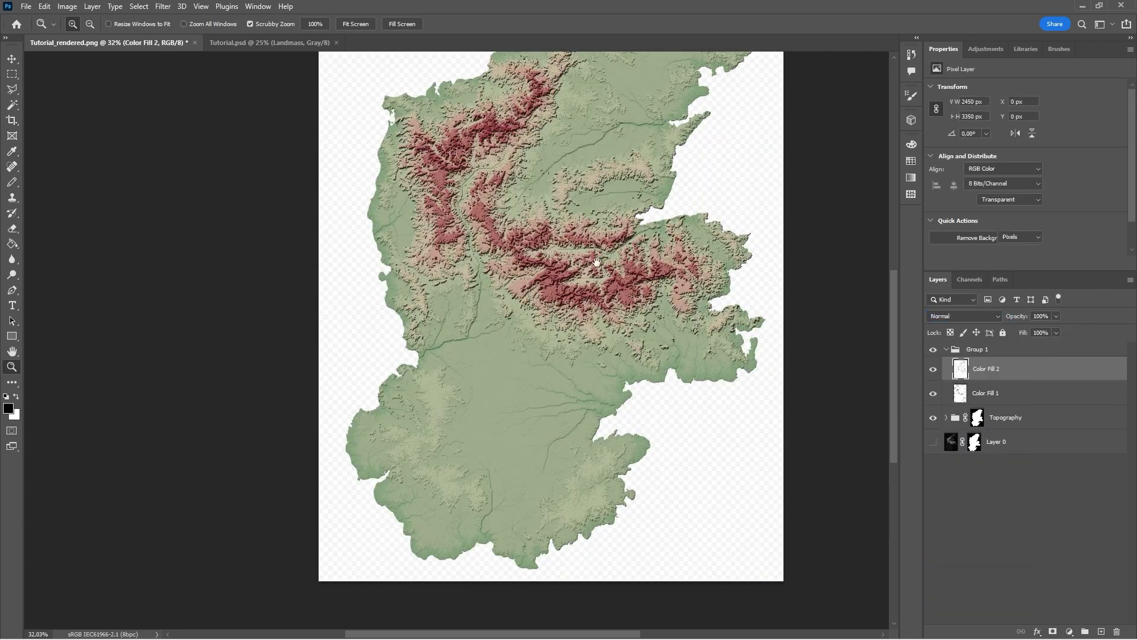
Step: Collapse Group 1 and copy the Topography group's layer mask onto it
{"action": "mouse_move", "coordinate": [628, 274]}
{"action": "left_mouse_down"}
{"action": "mouse_move", "coordinate": [614, 351]}
{"action": "mouse_move", "coordinate": [616, 328]}
{"action": "left_mouse_up"}
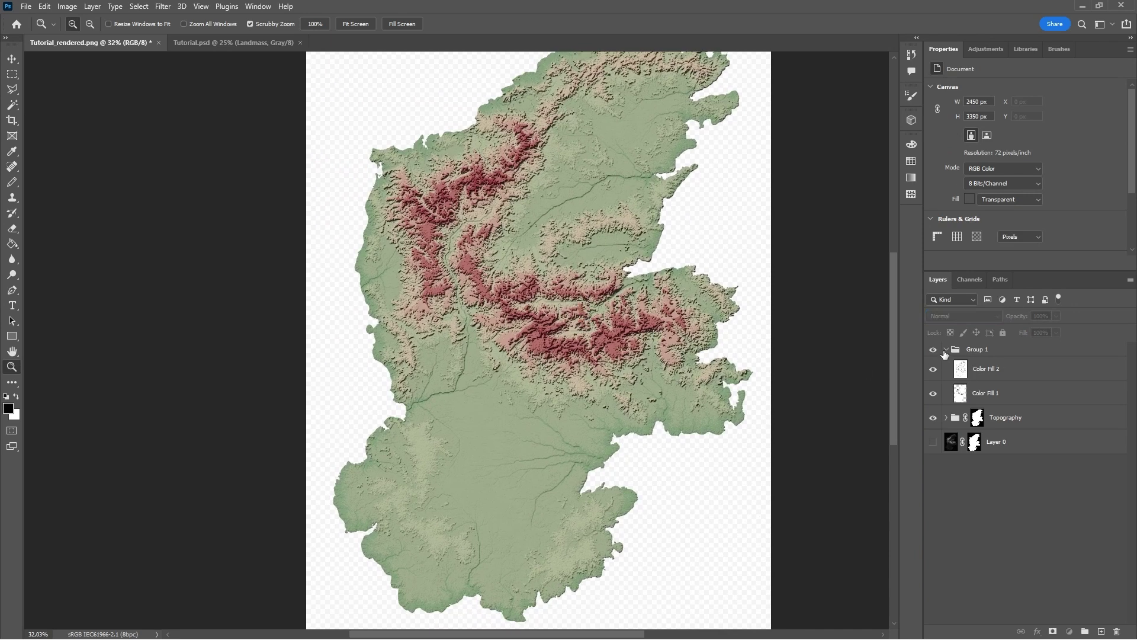
{"action": "left_click", "coordinate": [950, 351]}
{"action": "left_click", "coordinate": [945, 349]}
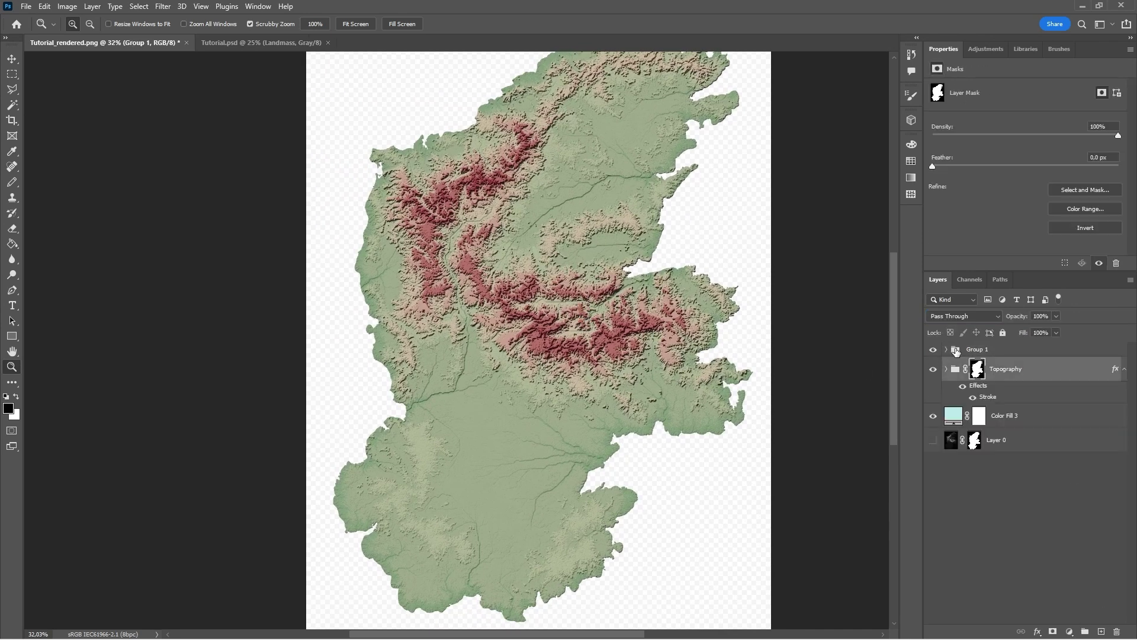
{"action": "left_click_drag", "start_coordinate": [977, 370], "coordinate": [974, 352]}
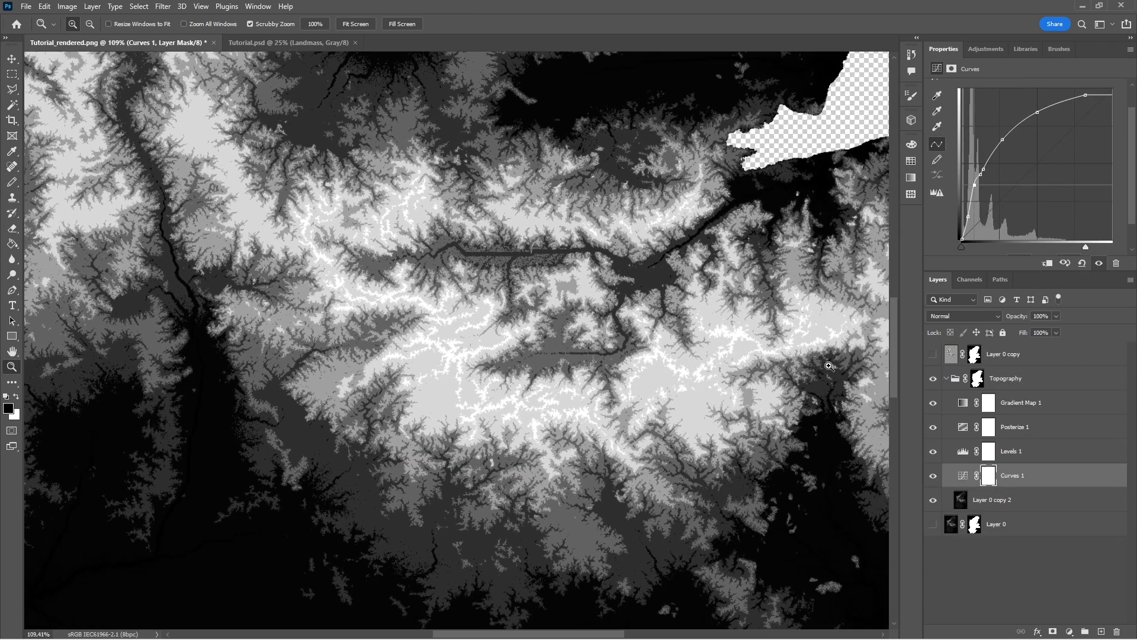
Step: Apply the saved custom gradient running from green through beige to dark red to Gradient Map 1
{"action": "left_click", "coordinate": [1017, 403]}
{"action": "left_click", "coordinate": [997, 95]}
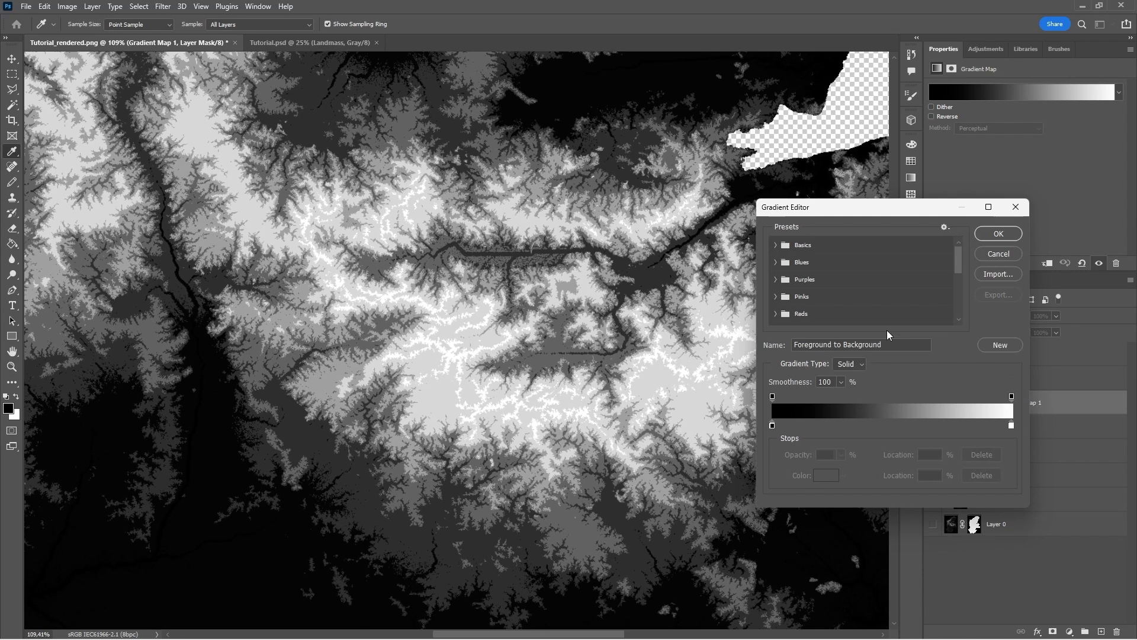
{"action": "scroll", "coordinate": [894, 296], "scroll_direction": "down", "scroll_amount": 5}
{"action": "left_click", "coordinate": [796, 317]}
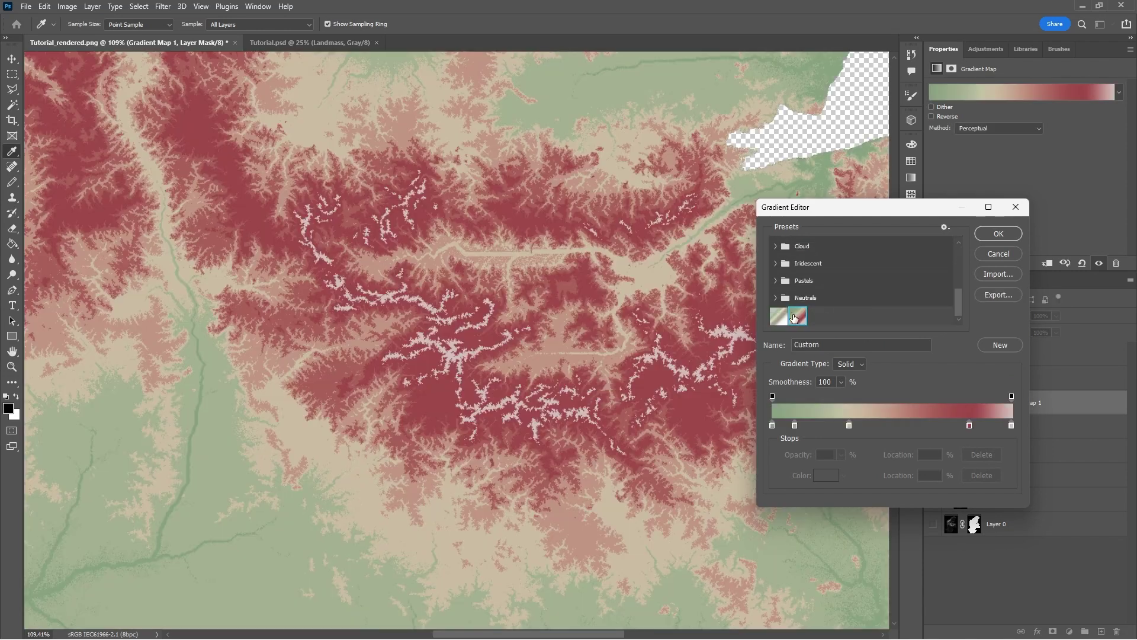
{"action": "left_click", "coordinate": [998, 234]}
{"action": "key", "text": "z"}
{"action": "left_click_drag", "start_coordinate": [683, 314], "coordinate": [593, 315]}
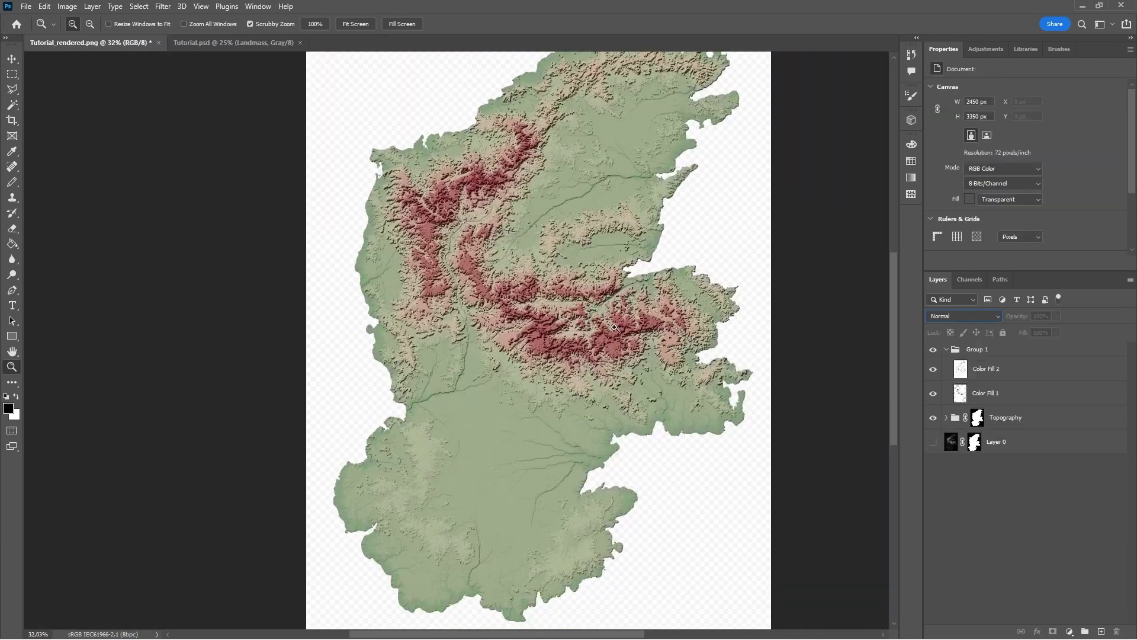
Step: Add a pale turquoise Solid Color fill directly above Layer 0 as the sea background
{"action": "left_click", "coordinate": [946, 349]}
{"action": "left_click", "coordinate": [1007, 393]}
{"action": "left_click", "coordinate": [1069, 632]}
{"action": "left_click", "coordinate": [1061, 428]}
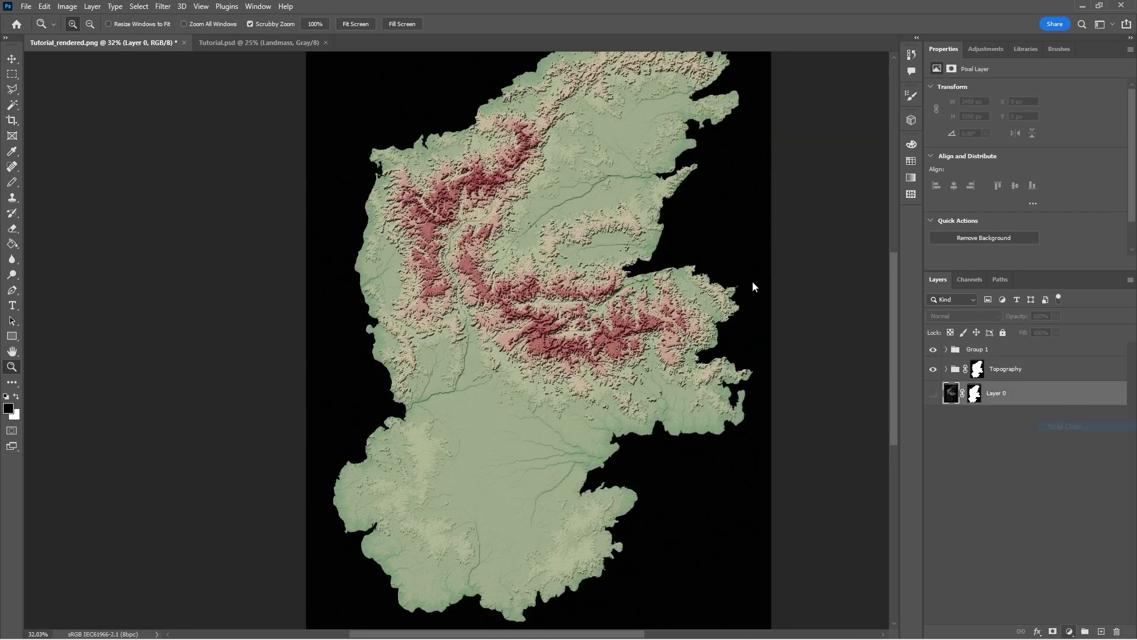
{"action": "left_click", "coordinate": [842, 271]}
{"action": "mouse_move", "coordinate": [782, 237]}
{"action": "left_mouse_down"}
{"action": "mouse_move", "coordinate": [749, 206]}
{"action": "mouse_move", "coordinate": [705, 216]}
{"action": "left_mouse_up"}
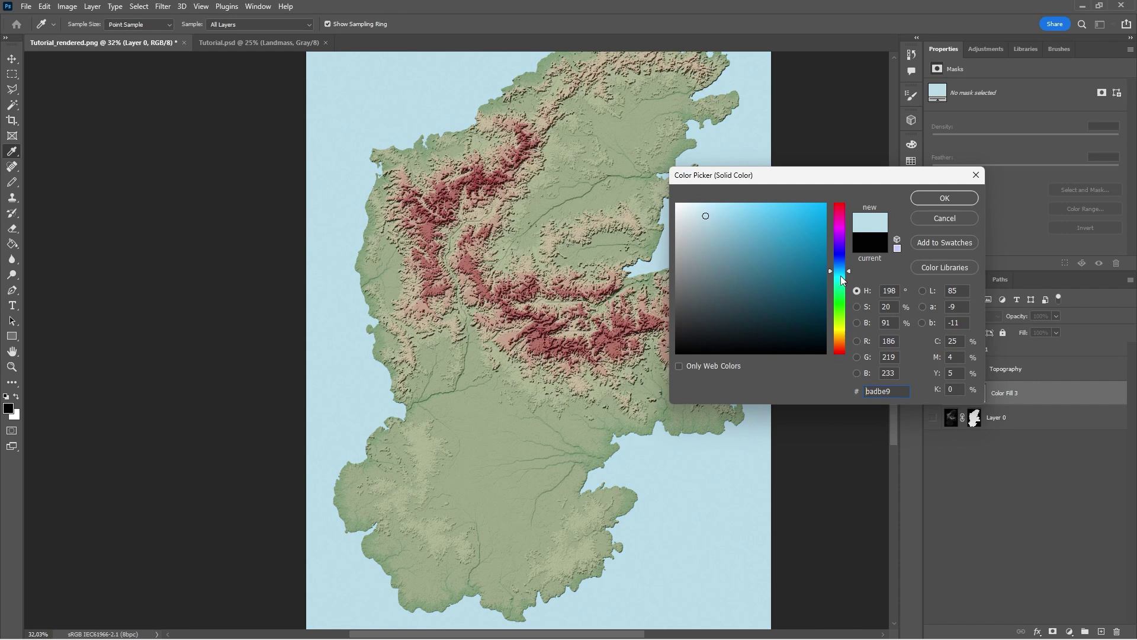
{"action": "left_click", "coordinate": [839, 278]}
{"action": "left_click", "coordinate": [944, 198]}
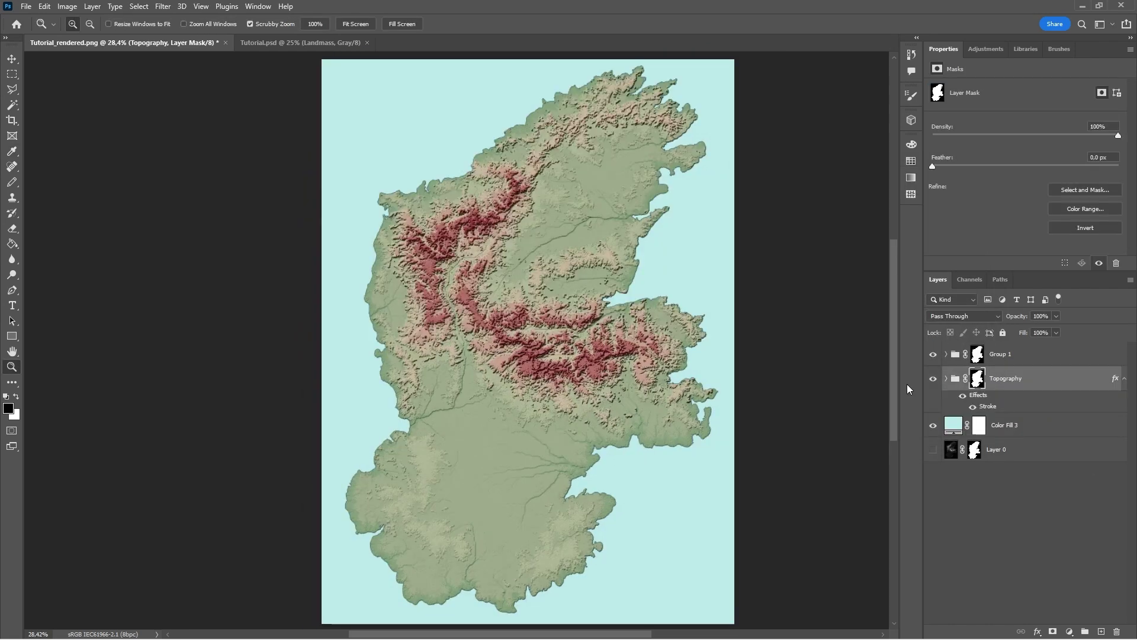